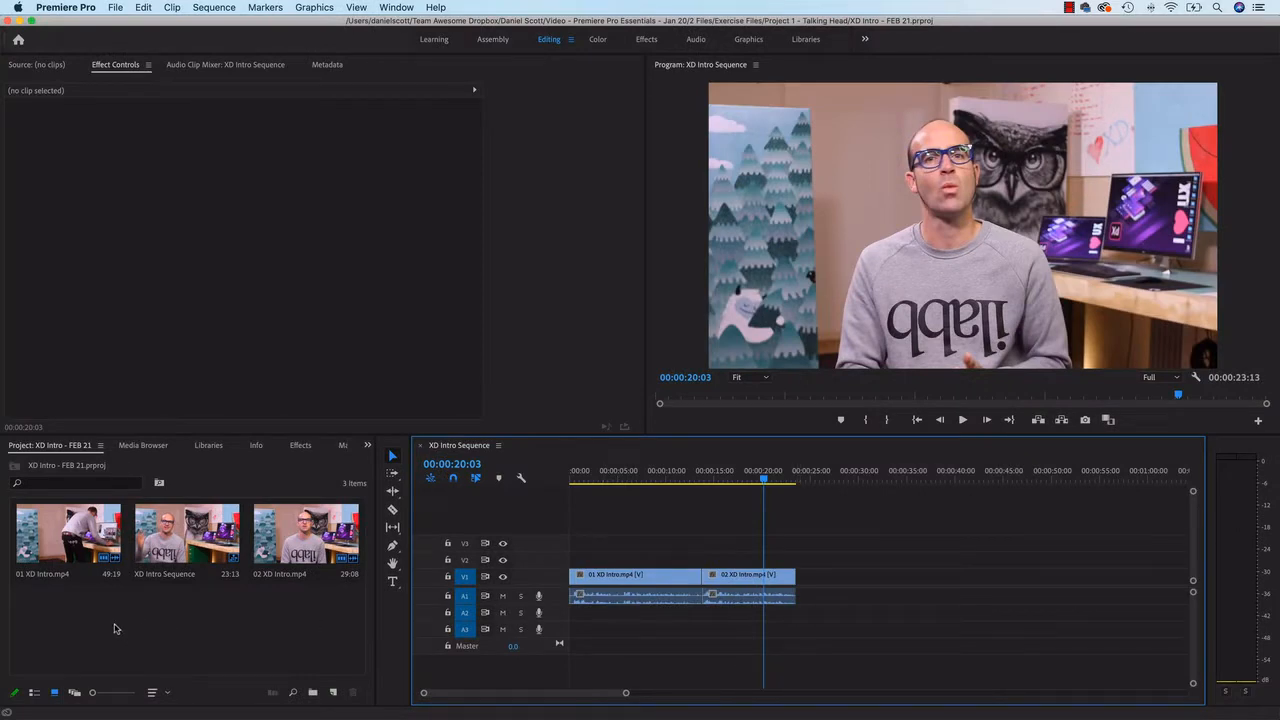
Import 03 XD Intro.mp4 and 04 XD Intro.mp4 from the Project 1 - Talking Head exercise folder
{"action": "left_click", "coordinate": [117, 8]}
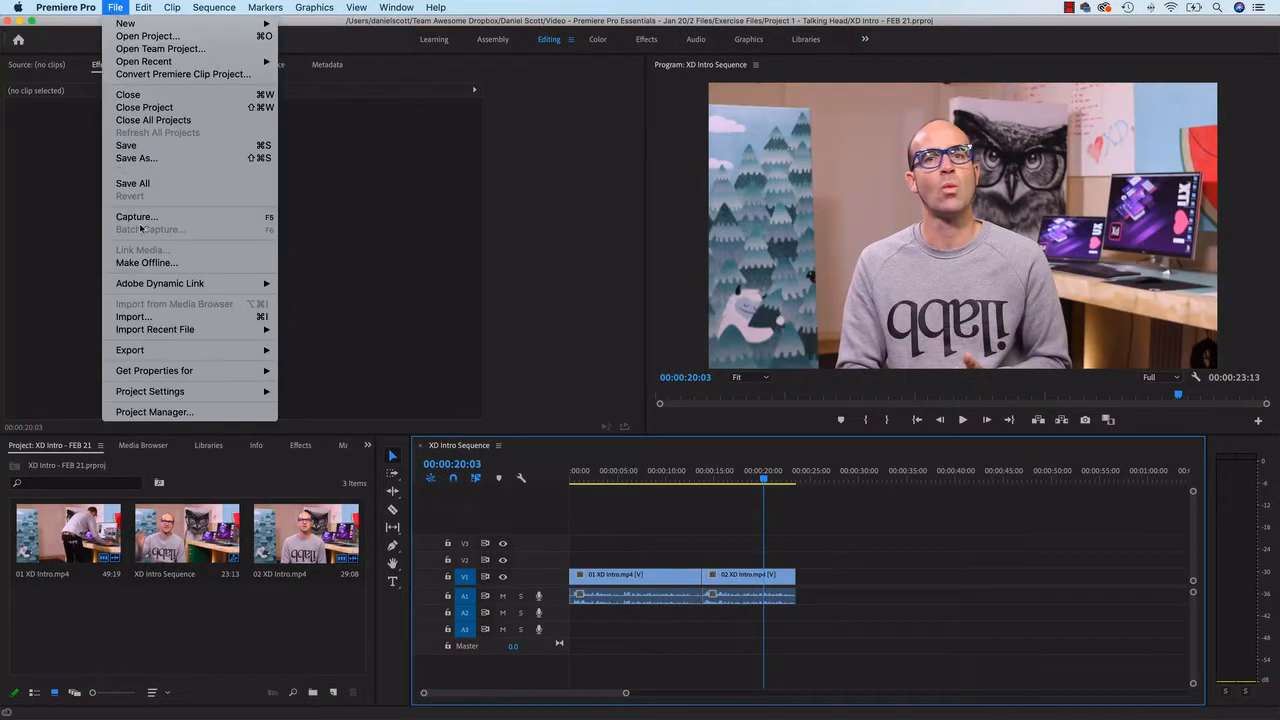
{"action": "left_click", "coordinate": [134, 316]}
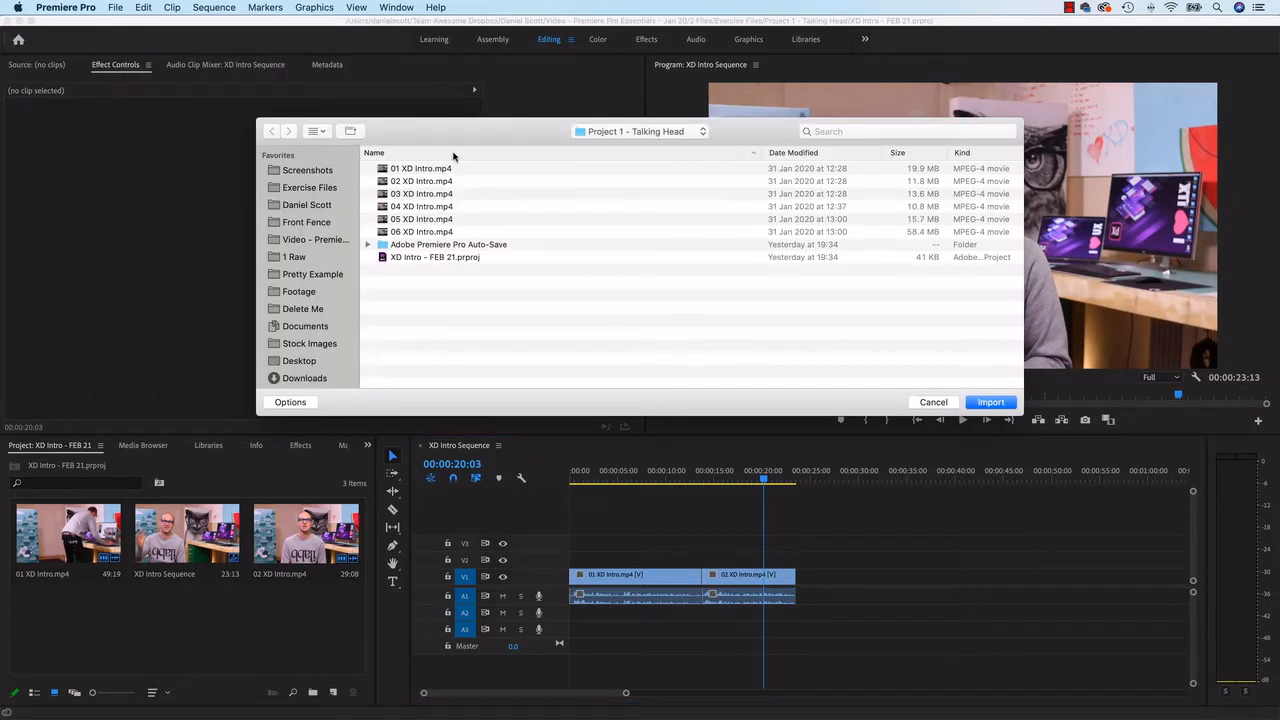
{"action": "left_click", "coordinate": [300, 188]}
{"action": "double_click", "coordinate": [432, 168]}
{"action": "left_click", "coordinate": [404, 194]}
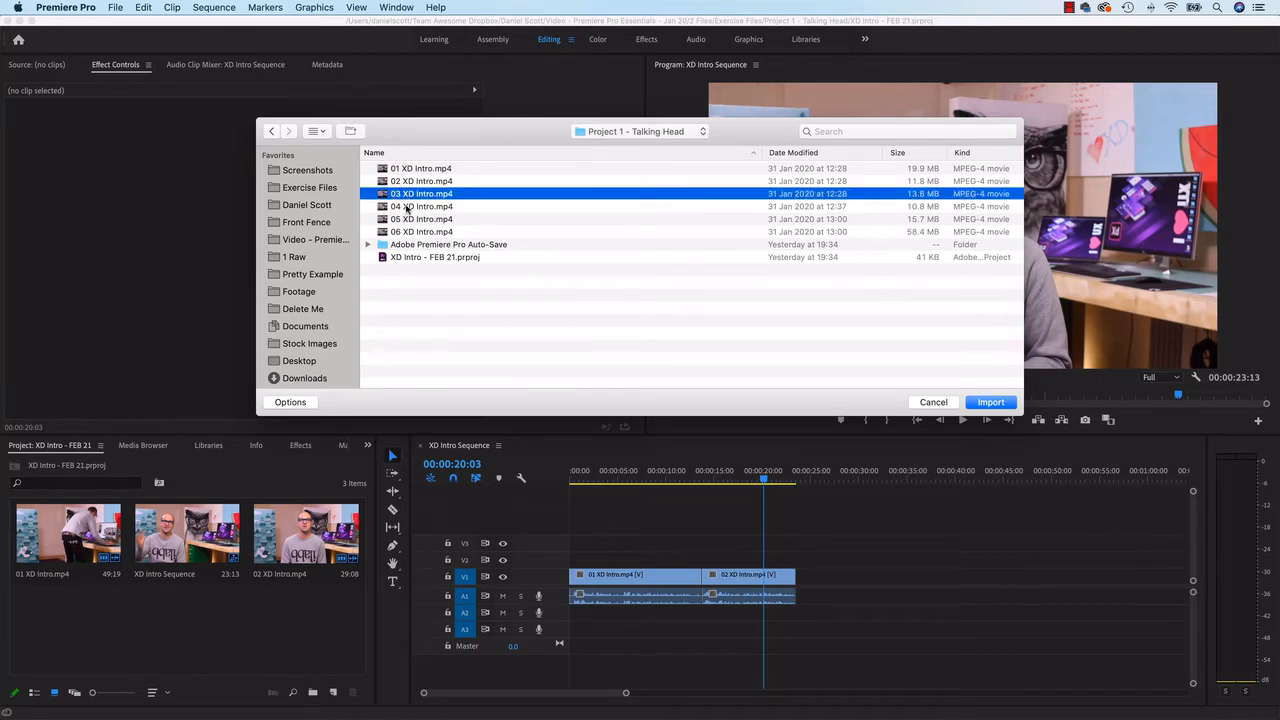
{"action": "left_click", "coordinate": [405, 207], "text": "shift"}
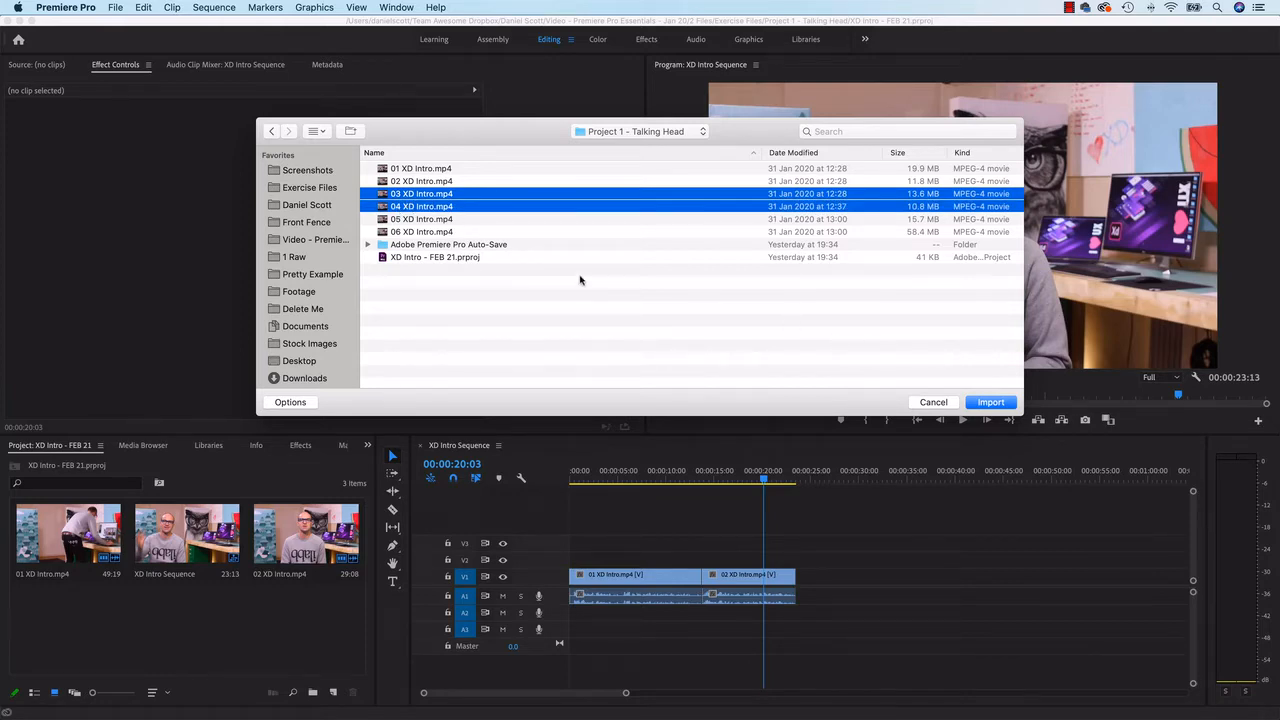
{"action": "left_click", "coordinate": [988, 402]}
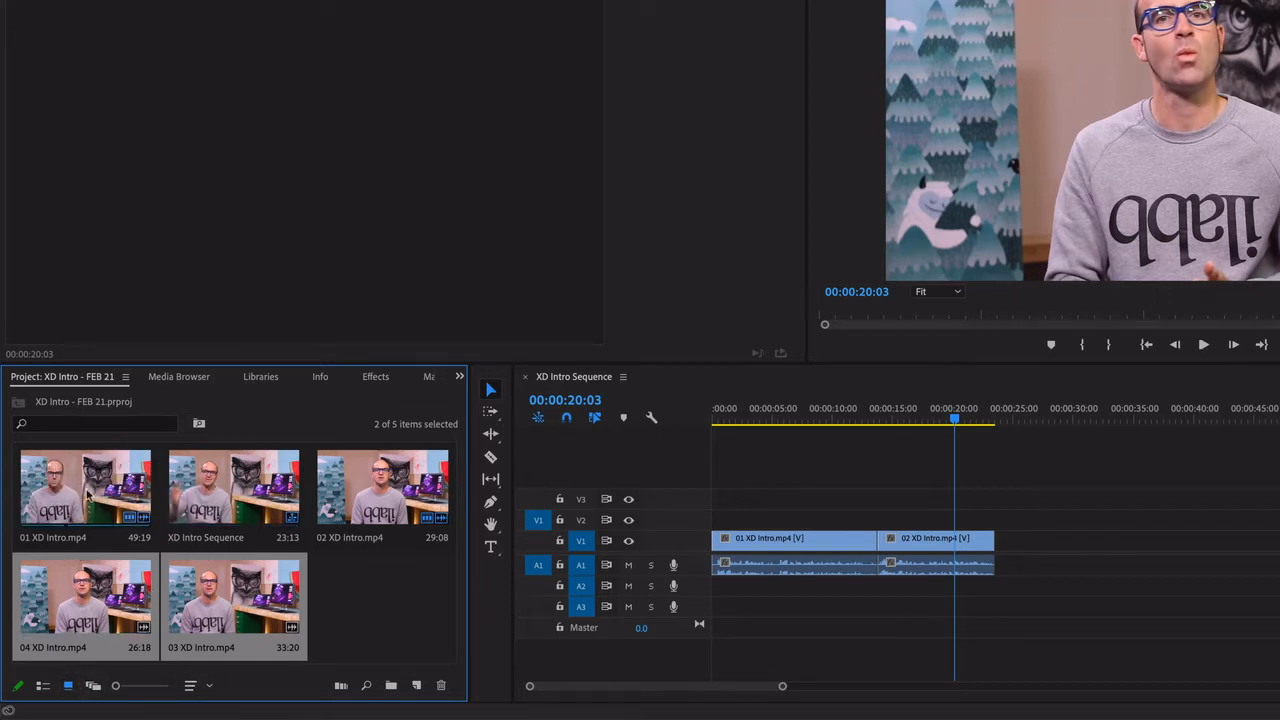
Show the project items as thumbnails sorted by Name, and clear the item selection
{"action": "left_click", "coordinate": [43, 686]}
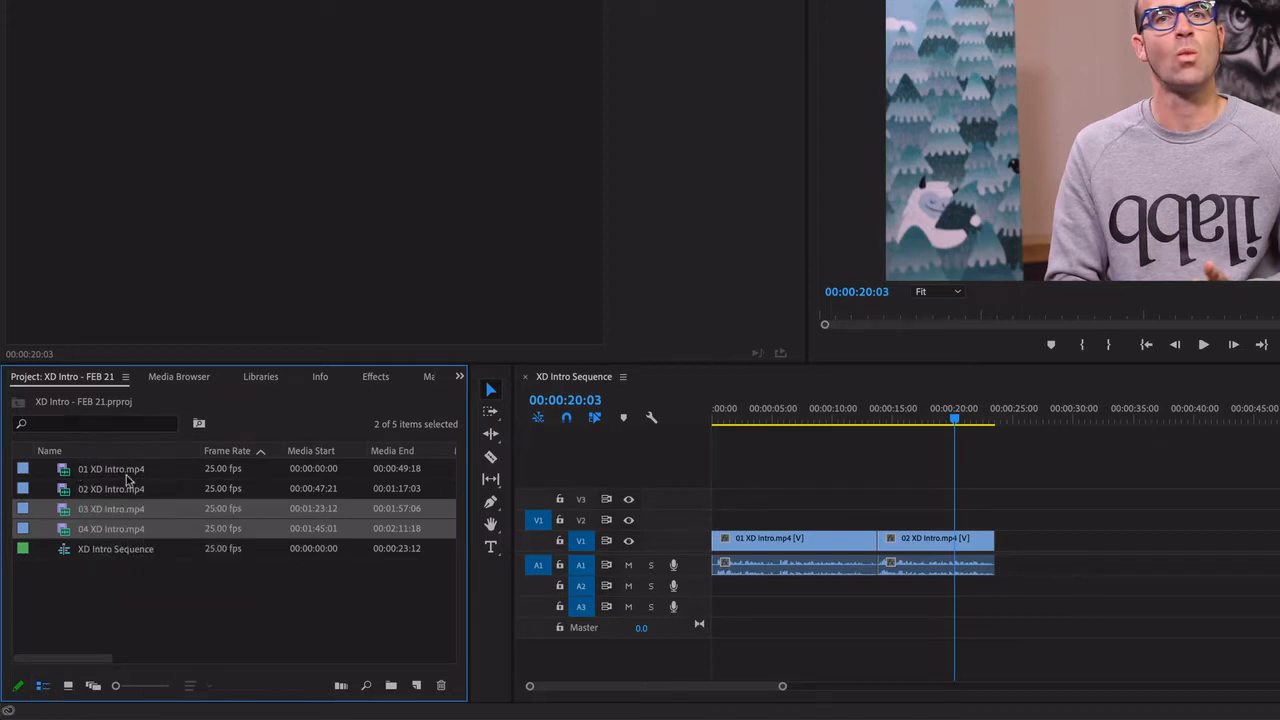
{"action": "left_click", "coordinate": [68, 686]}
{"action": "mouse_move", "coordinate": [114, 688]}
{"action": "left_mouse_down"}
{"action": "mouse_move", "coordinate": [173, 690]}
{"action": "mouse_move", "coordinate": [96, 697]}
{"action": "left_mouse_up"}
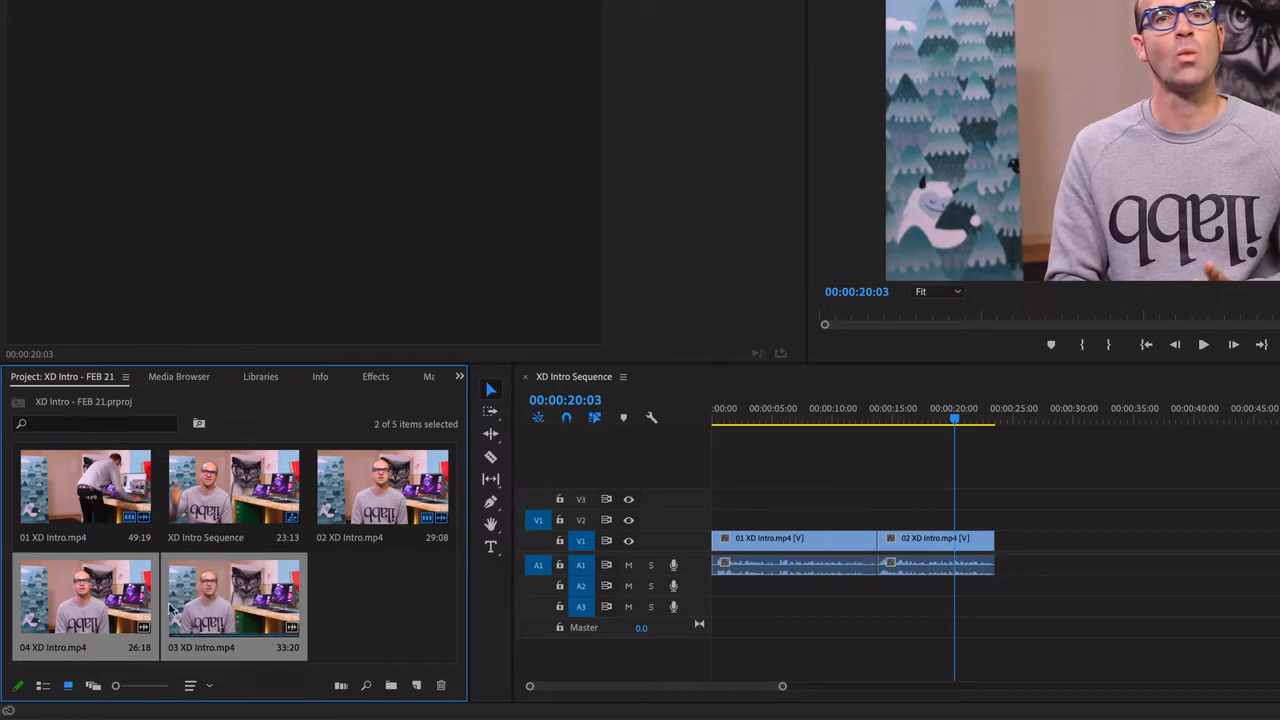
{"action": "left_click", "coordinate": [210, 688]}
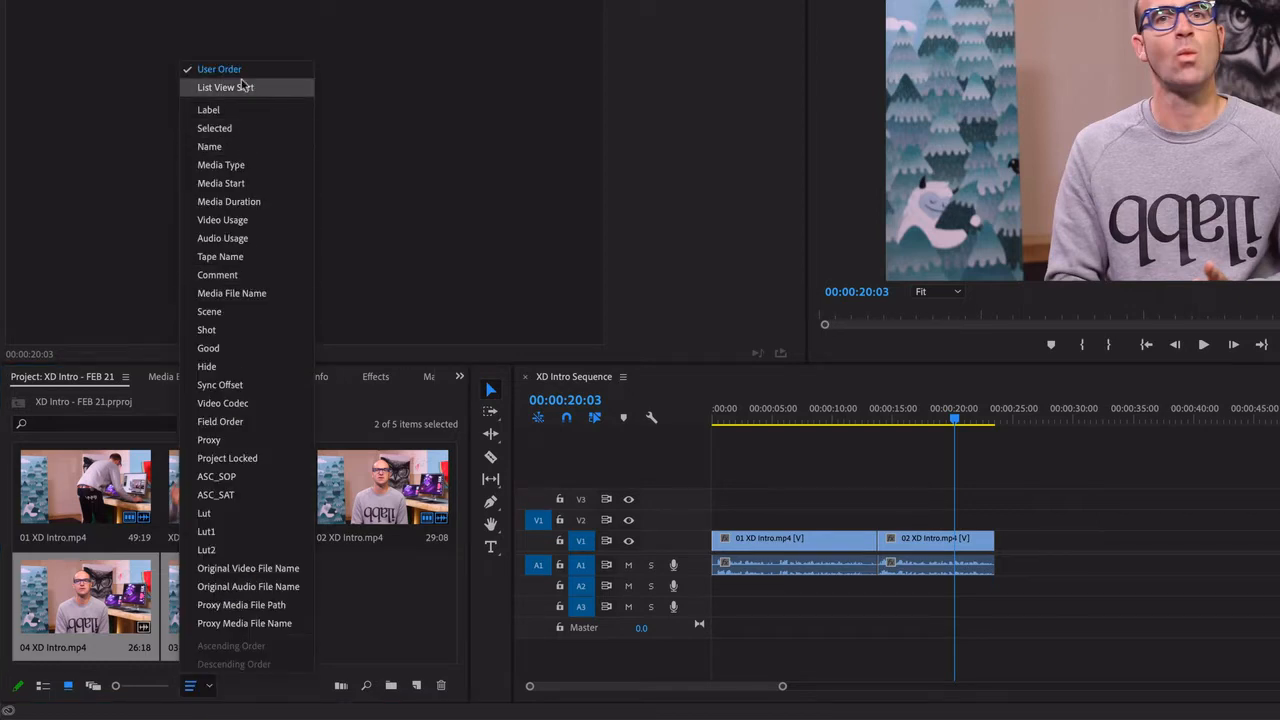
{"action": "left_click", "coordinate": [212, 146]}
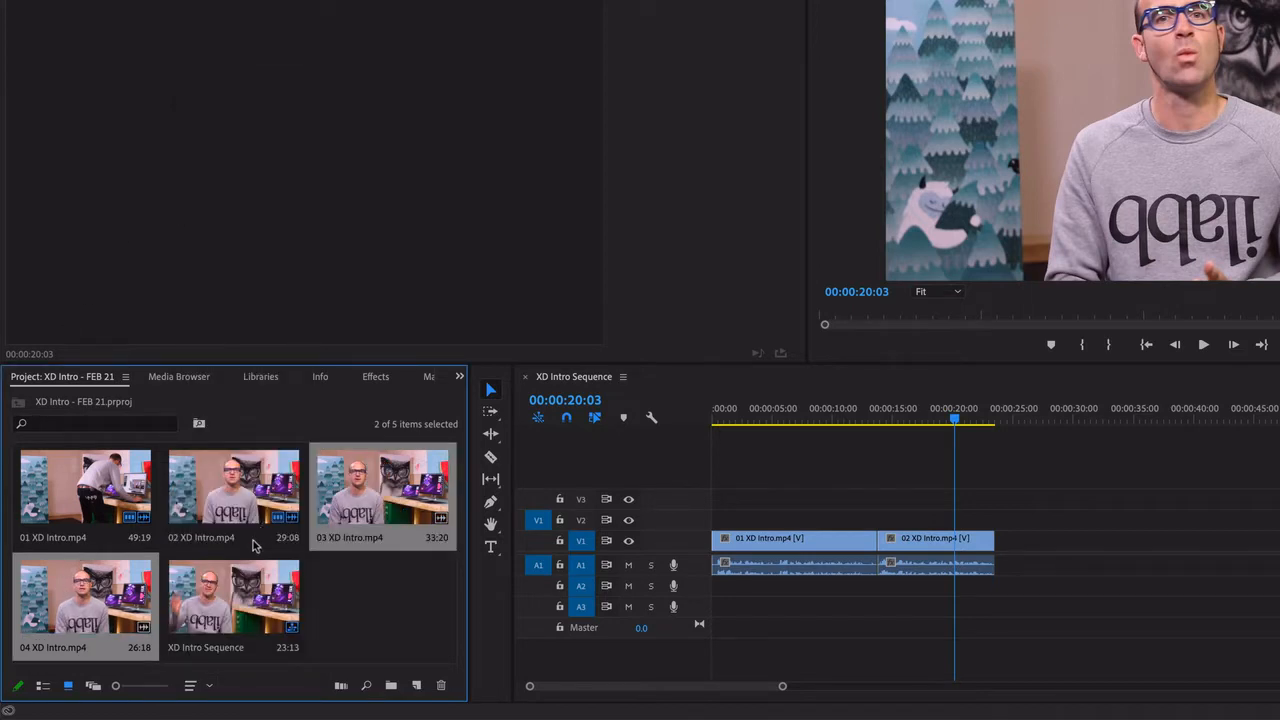
{"action": "left_click", "coordinate": [358, 617]}
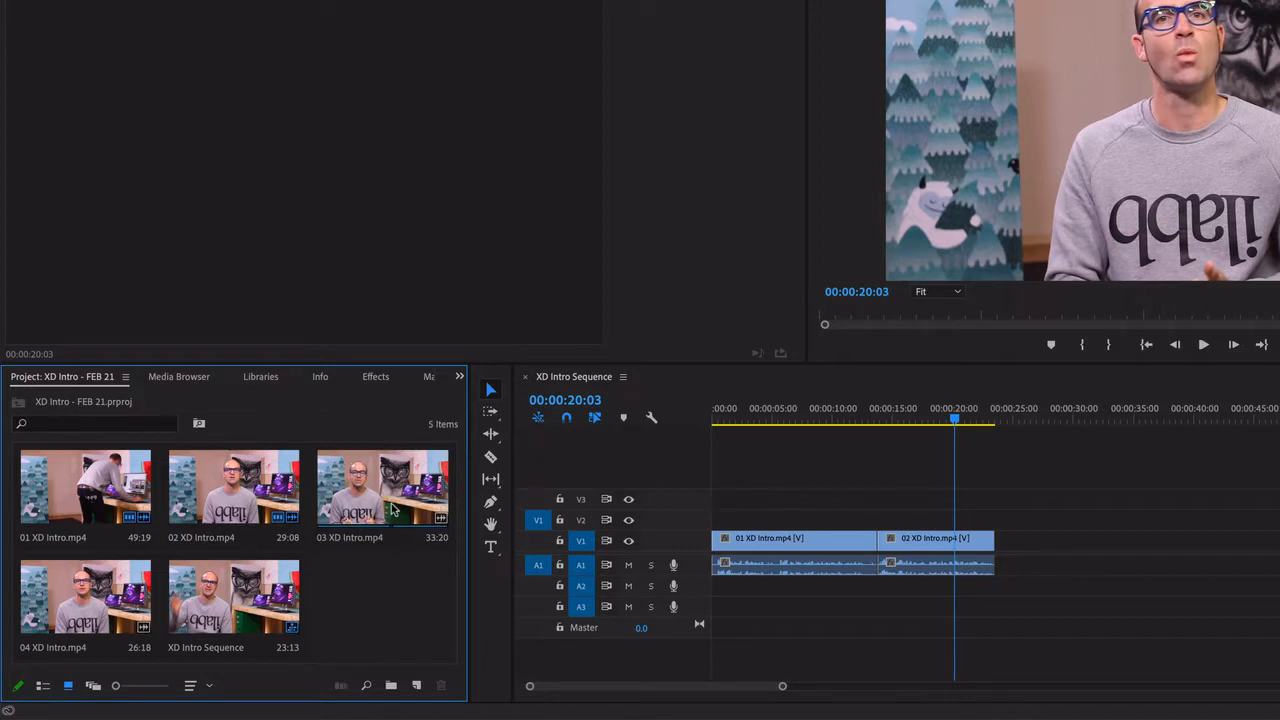
Add the 03 XD Intro and 04 XD Intro clips in order after 02 XD Intro on track V1
{"action": "left_click", "coordinate": [329, 506]}
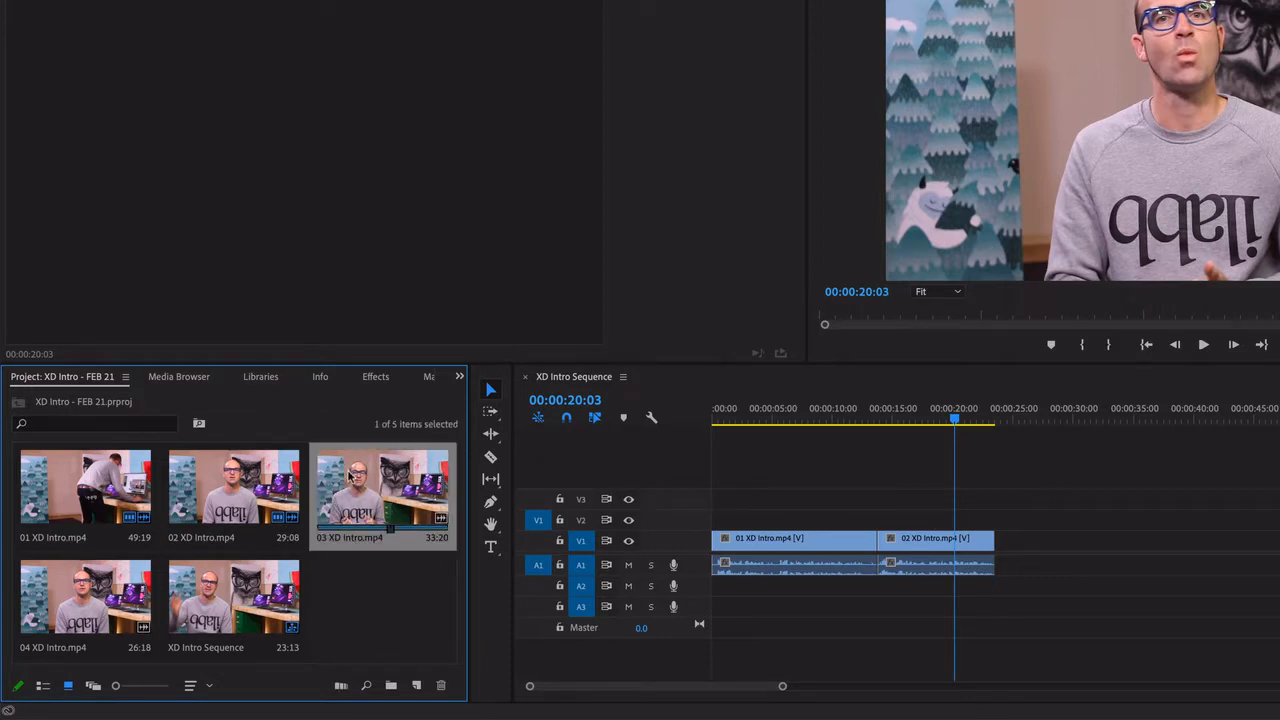
{"action": "left_click_drag", "start_coordinate": [350, 478], "coordinate": [993, 641]}
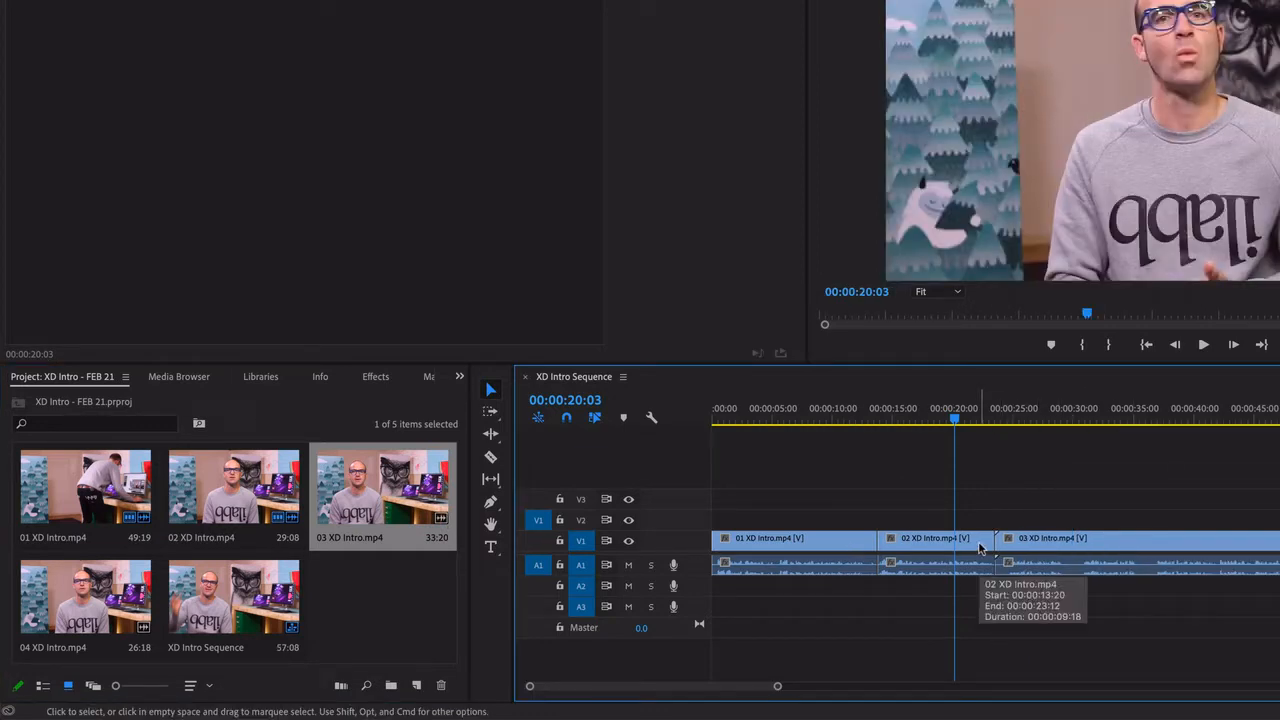
{"action": "key", "text": "minus"}
{"action": "key", "text": "minus"}
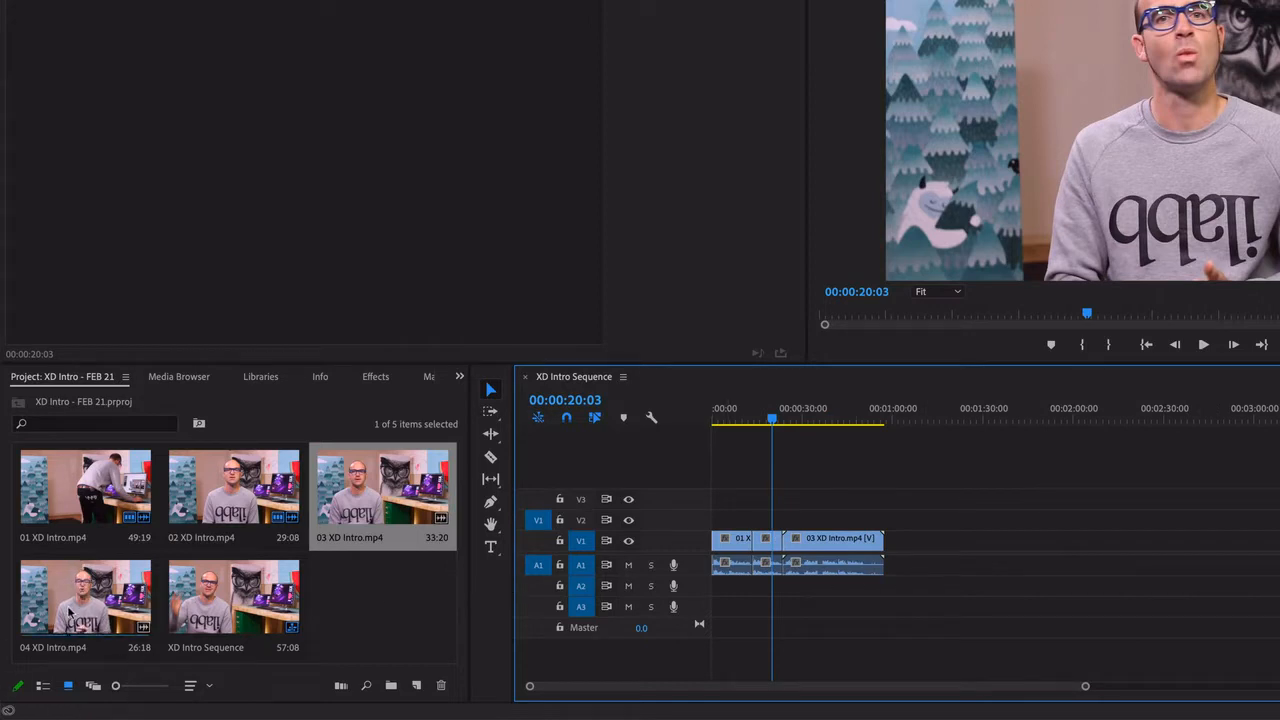
{"action": "left_click_drag", "start_coordinate": [85, 592], "coordinate": [897, 557]}
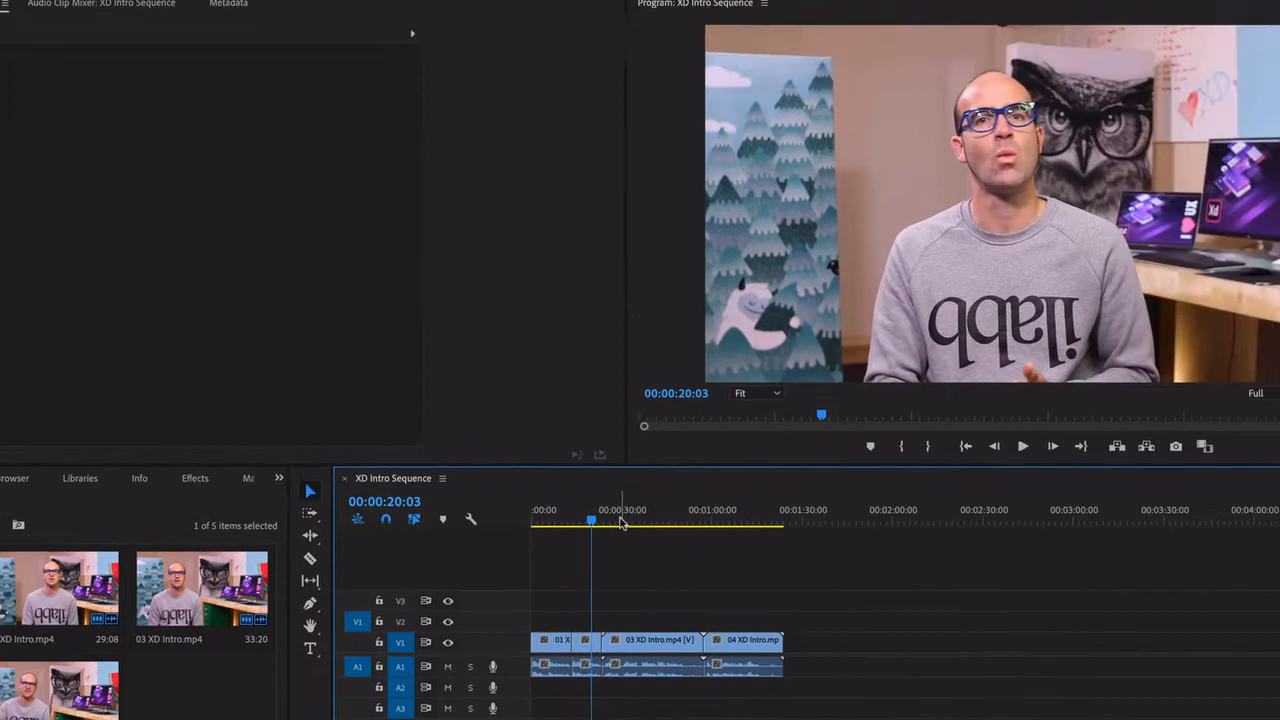
Skim through the assembled sequence and play part of the 03 XD Intro clip from 00:00:37:08
{"action": "left_click_drag", "start_coordinate": [622, 520], "coordinate": [586, 528]}
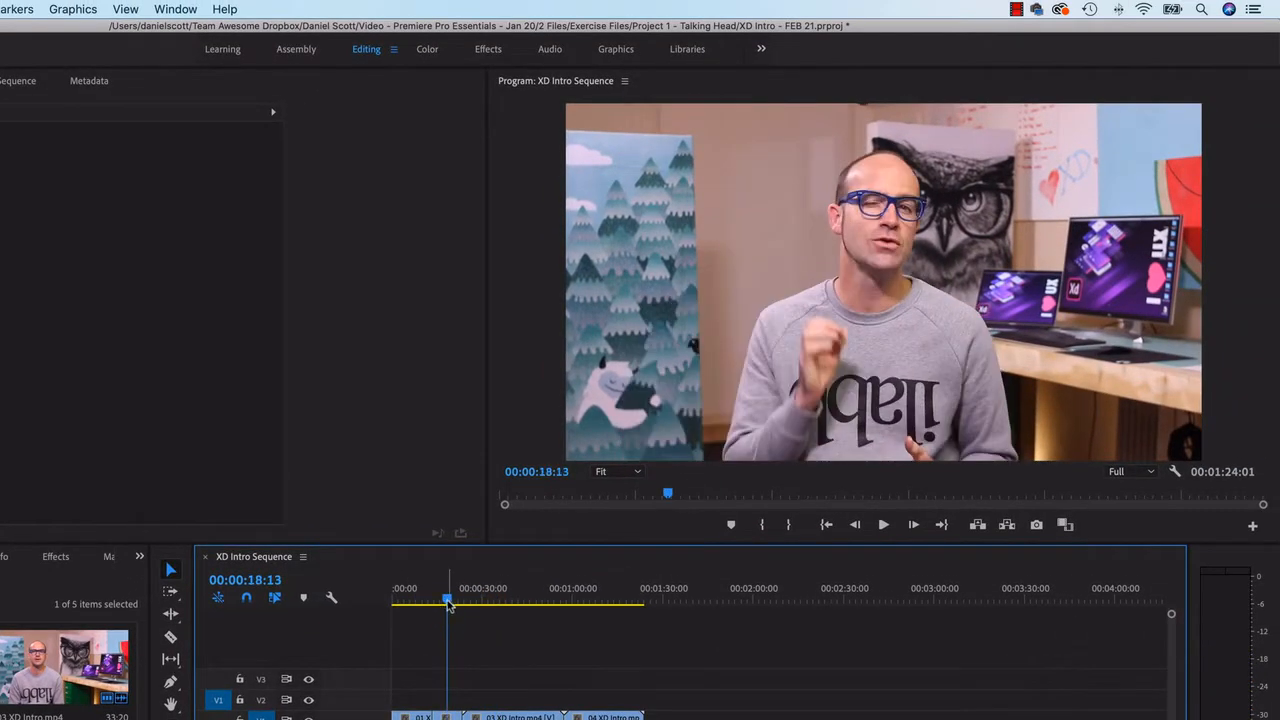
{"action": "left_click_drag", "start_coordinate": [520, 603], "coordinate": [600, 607]}
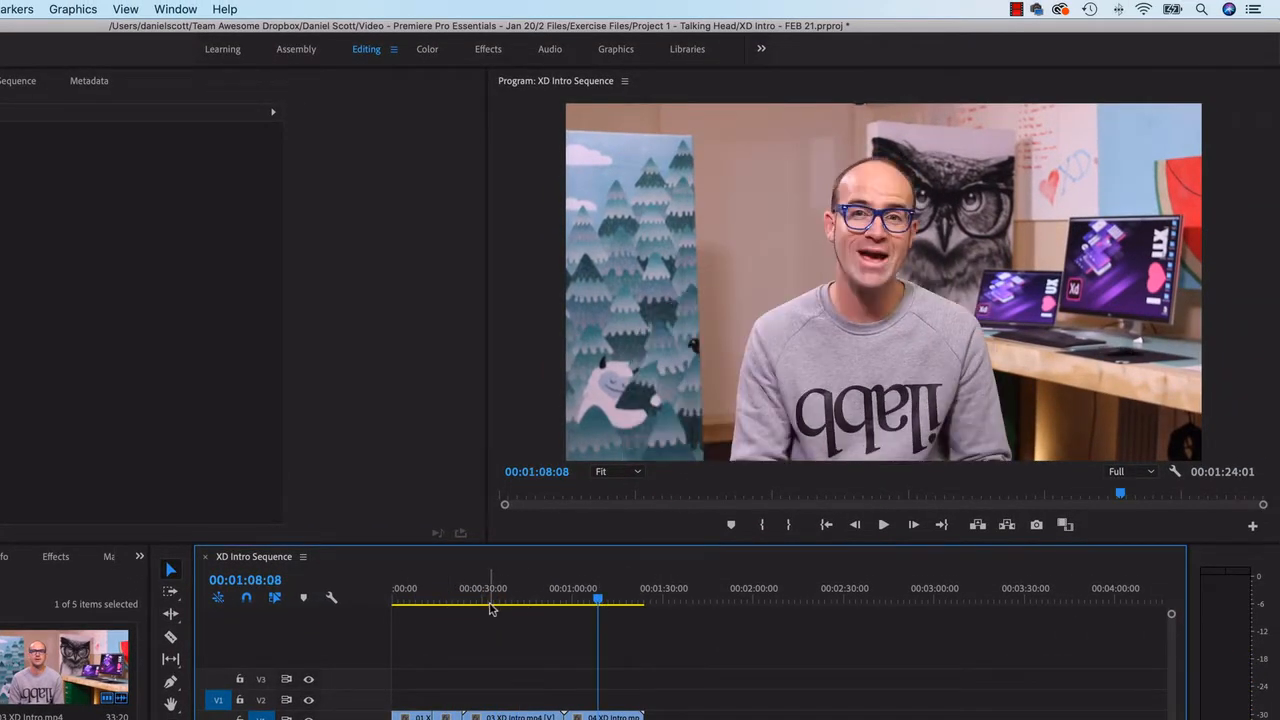
{"action": "left_click_drag", "start_coordinate": [490, 607], "coordinate": [504, 607]}
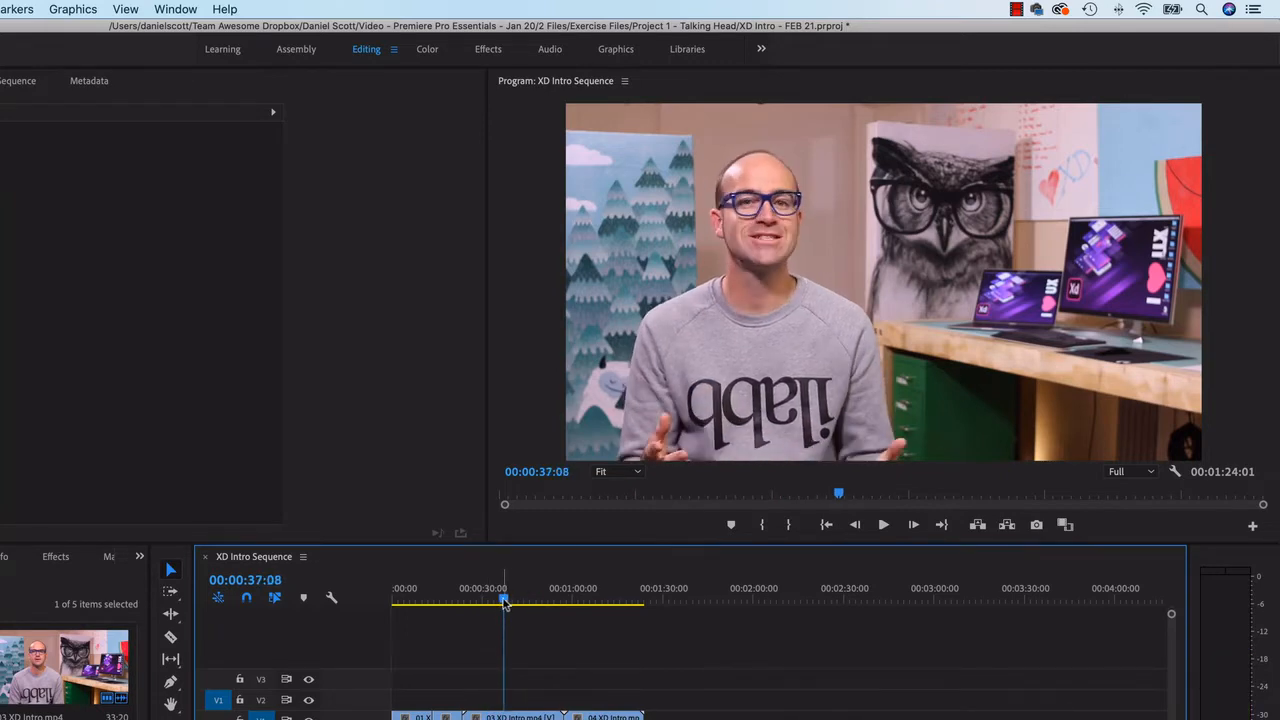
{"action": "key", "text": "space"}
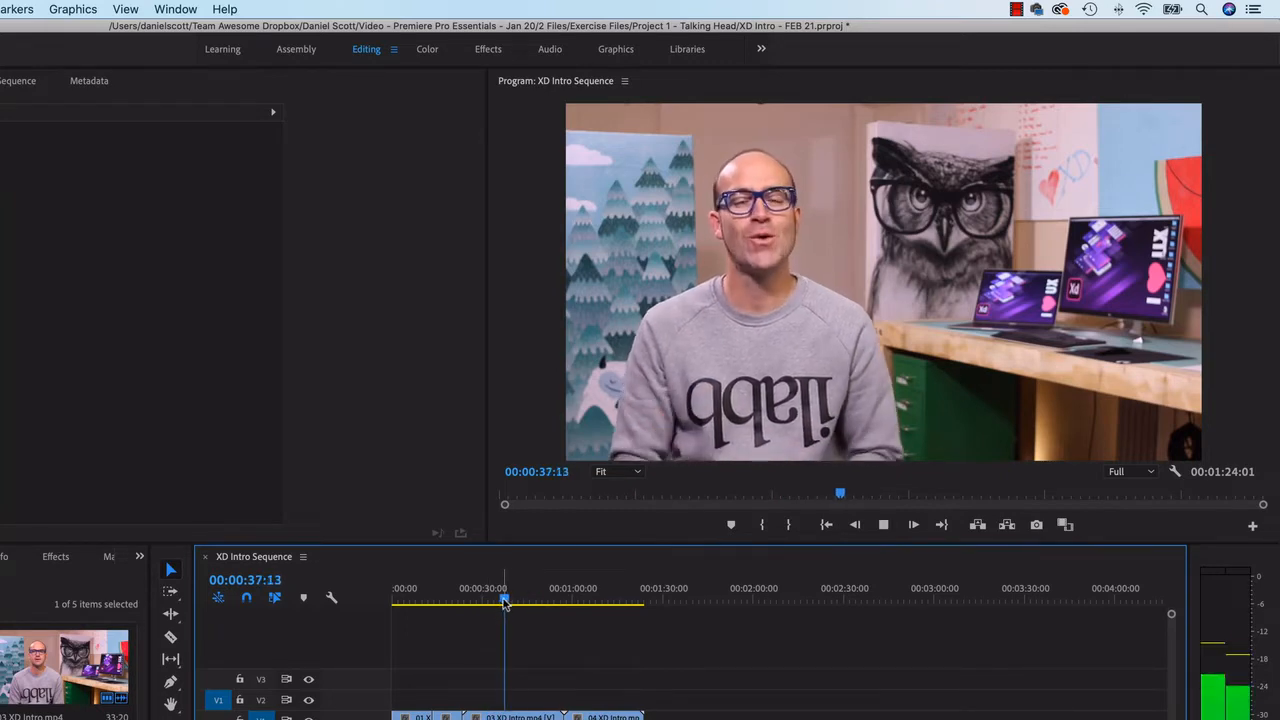
{"action": "key", "text": "space"}
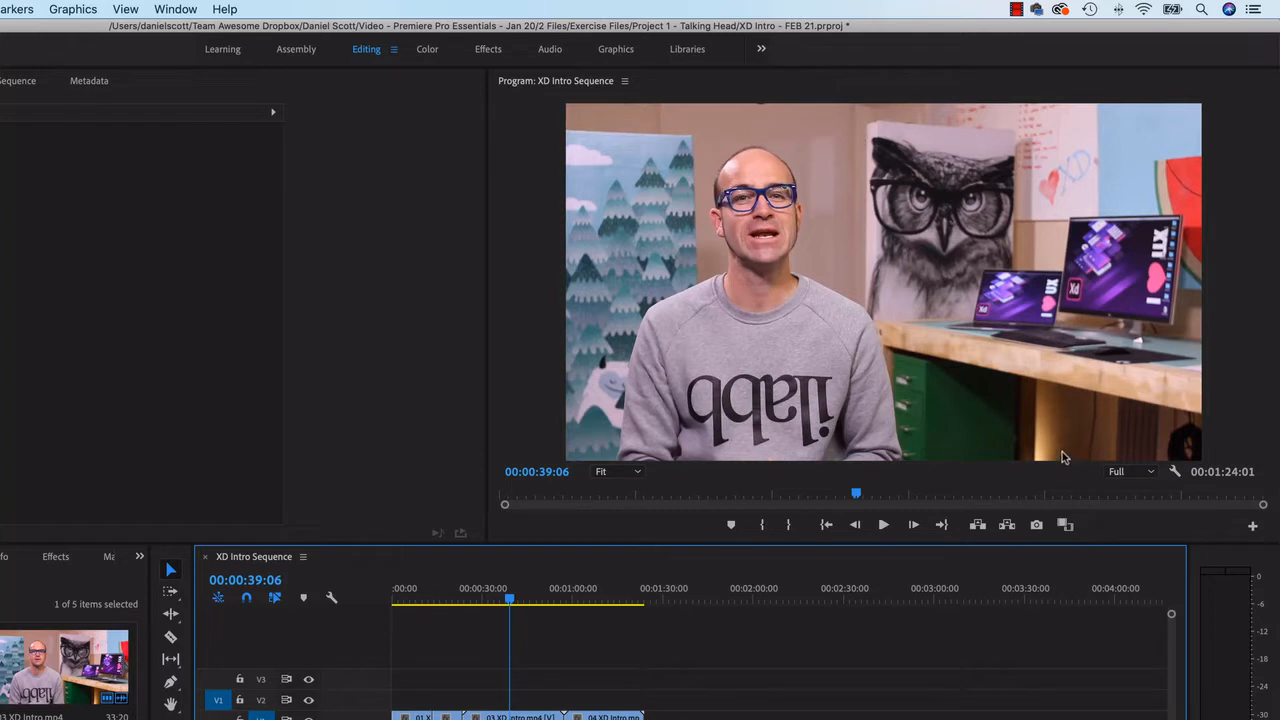
Set the program monitor's playback resolution to 1/4 and play a few seconds of the sequence
{"action": "left_click", "coordinate": [1130, 476]}
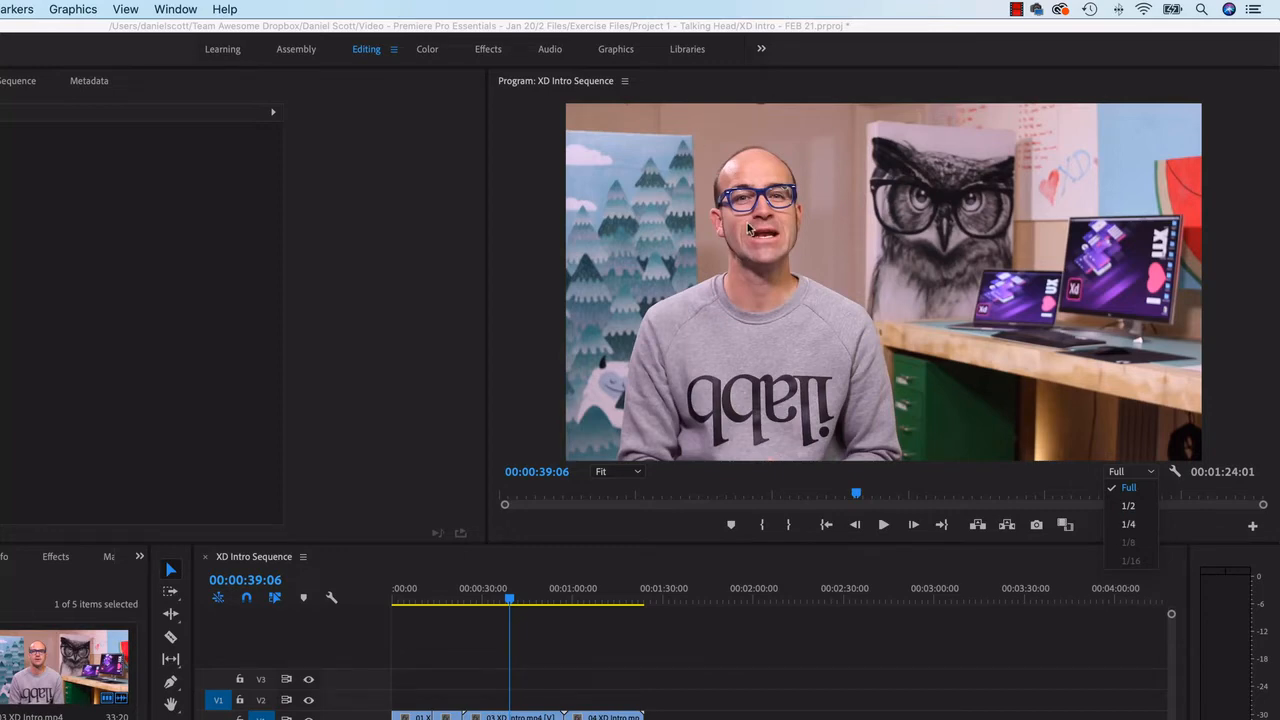
{"action": "left_click", "coordinate": [1133, 526]}
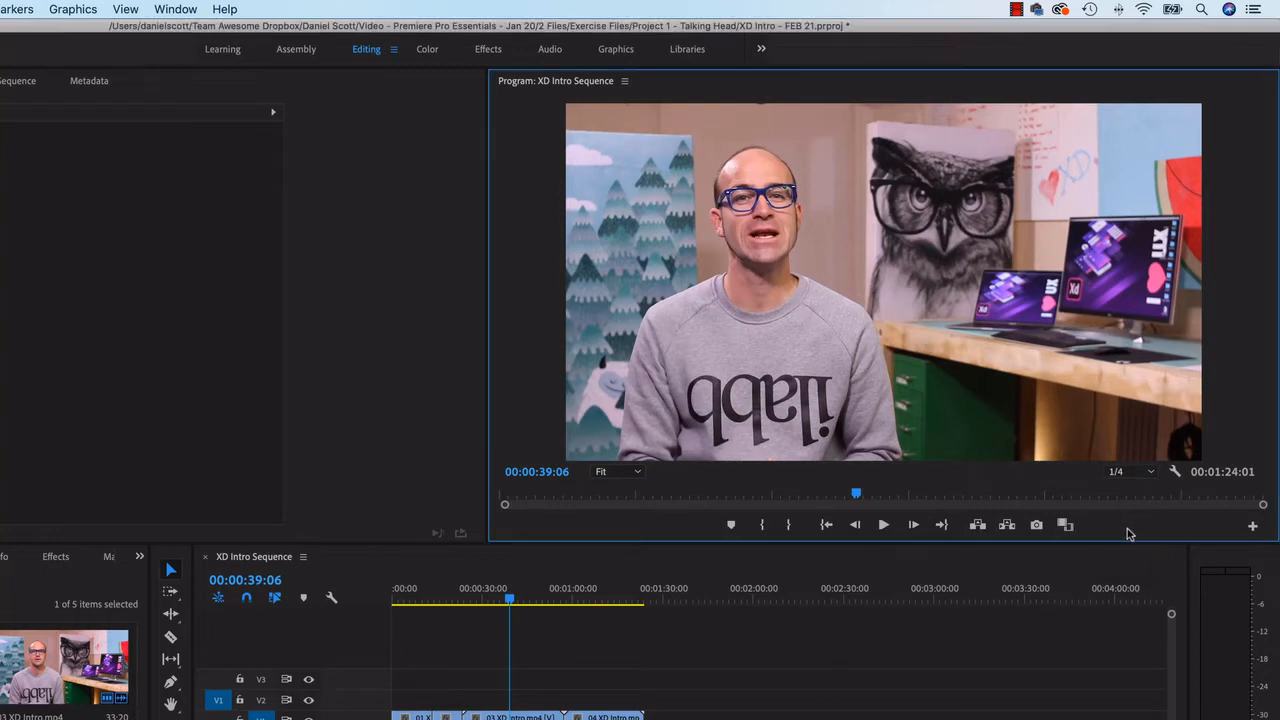
{"action": "left_click", "coordinate": [884, 525]}
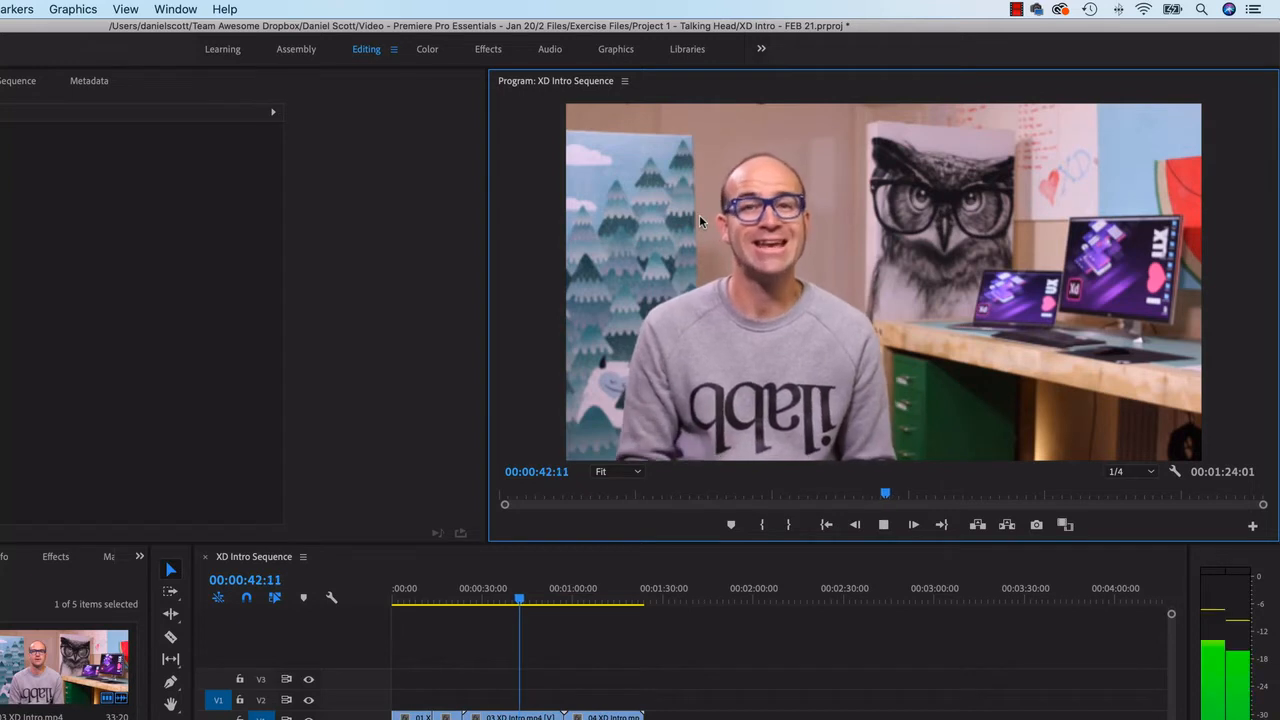
{"action": "key", "text": "space"}
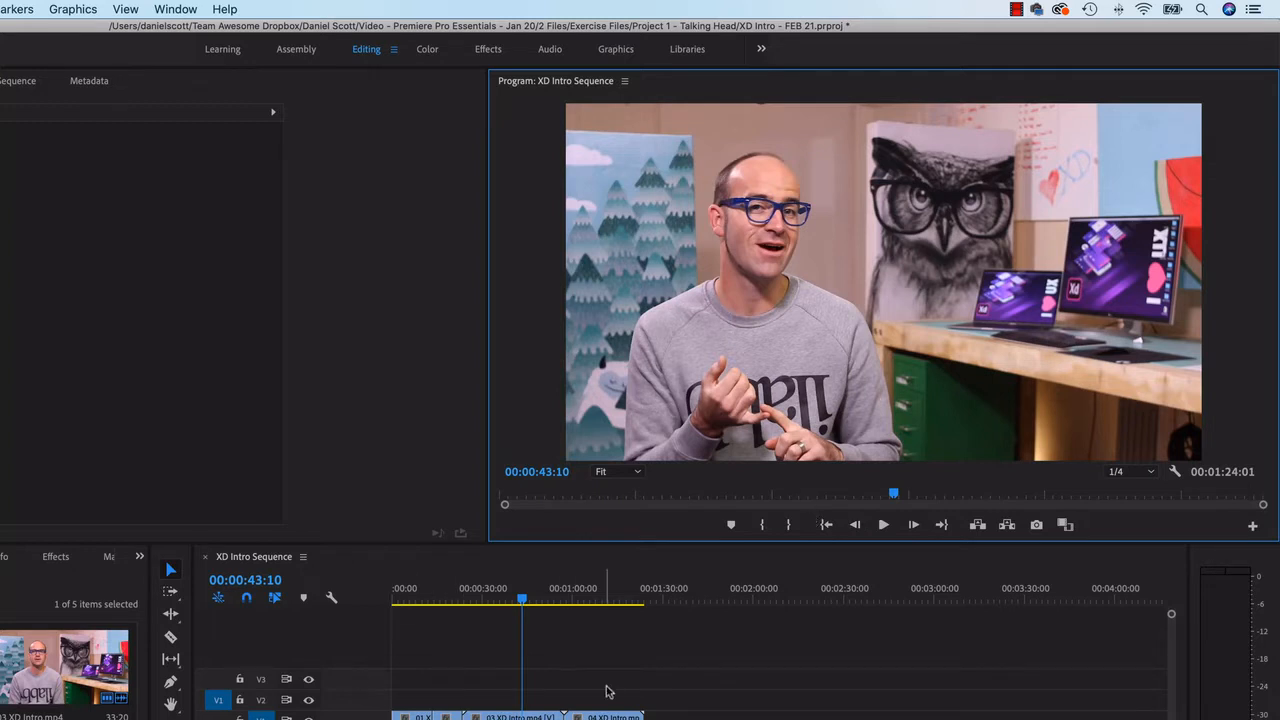
Compare preview quality by switching the playback resolution to Full and back to 1/4, and play the sequence
{"action": "left_click", "coordinate": [1128, 471]}
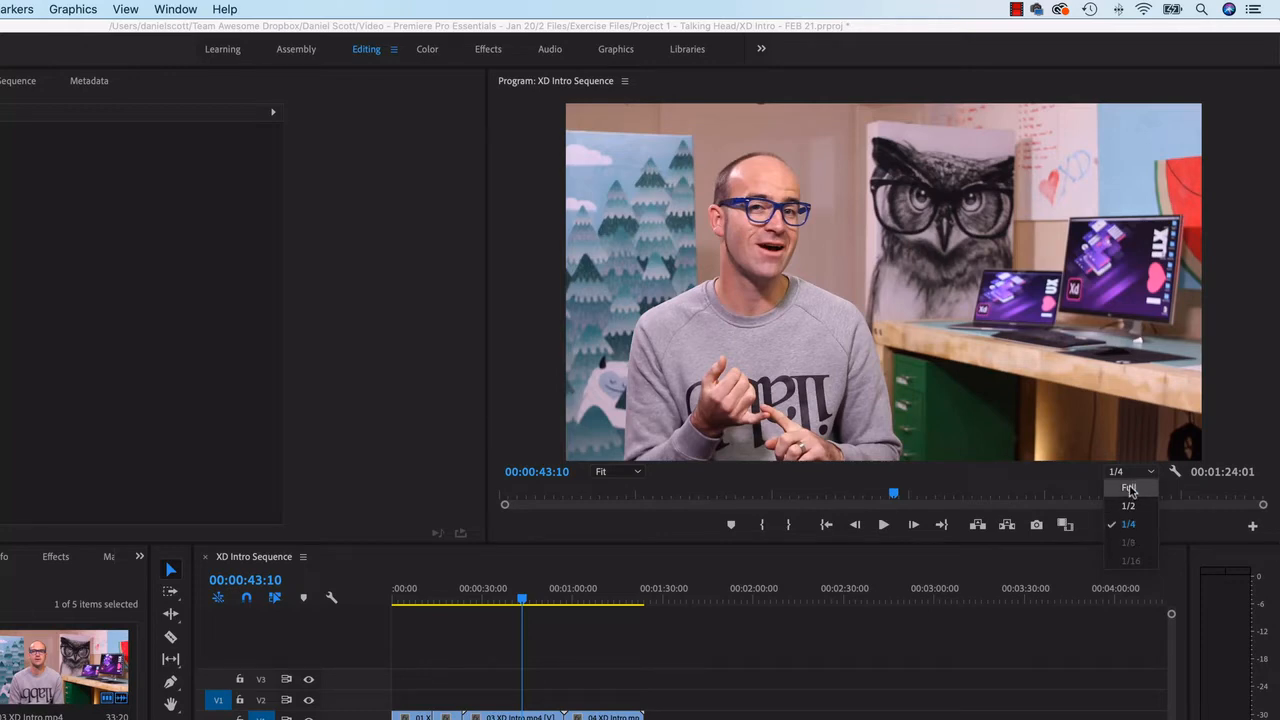
{"action": "left_click", "coordinate": [1129, 488]}
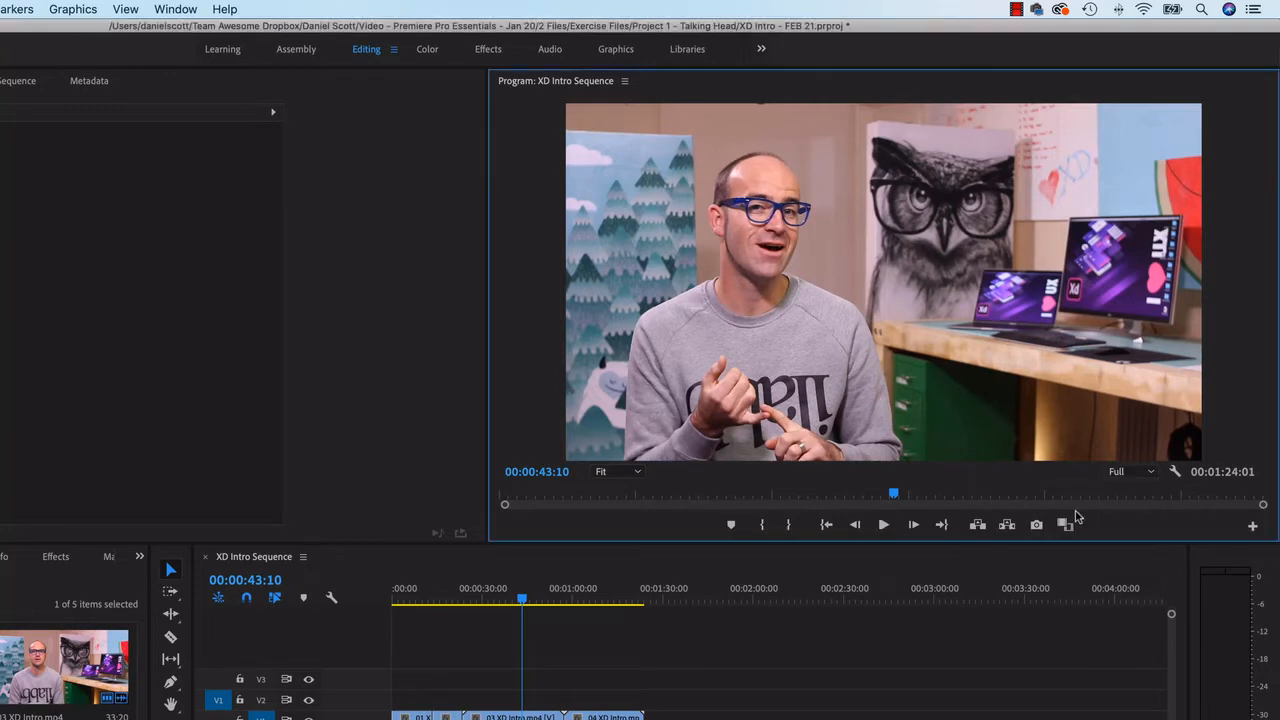
{"action": "left_click", "coordinate": [1118, 472]}
{"action": "left_click", "coordinate": [1129, 524]}
{"action": "left_click", "coordinate": [884, 525]}
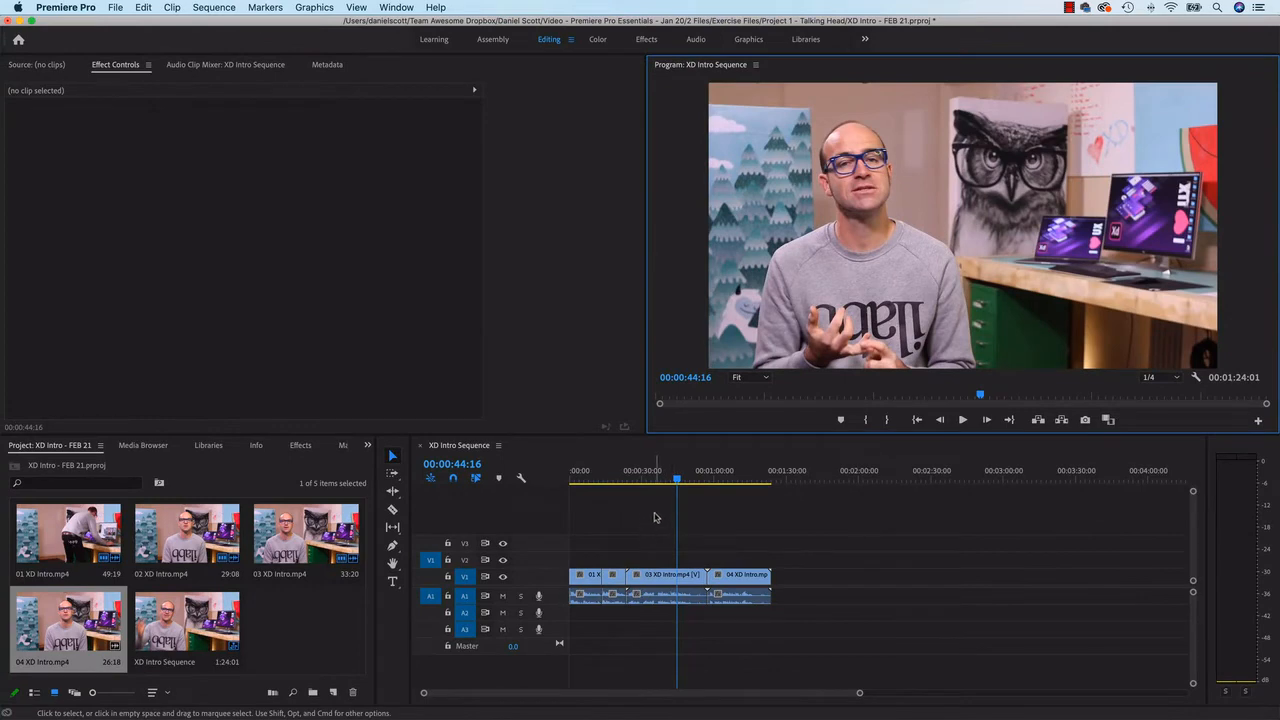
Review the 03 XD Intro clip from near its start up to about 37 seconds to find where to cut
{"action": "left_click_drag", "start_coordinate": [680, 478], "coordinate": [658, 478]}
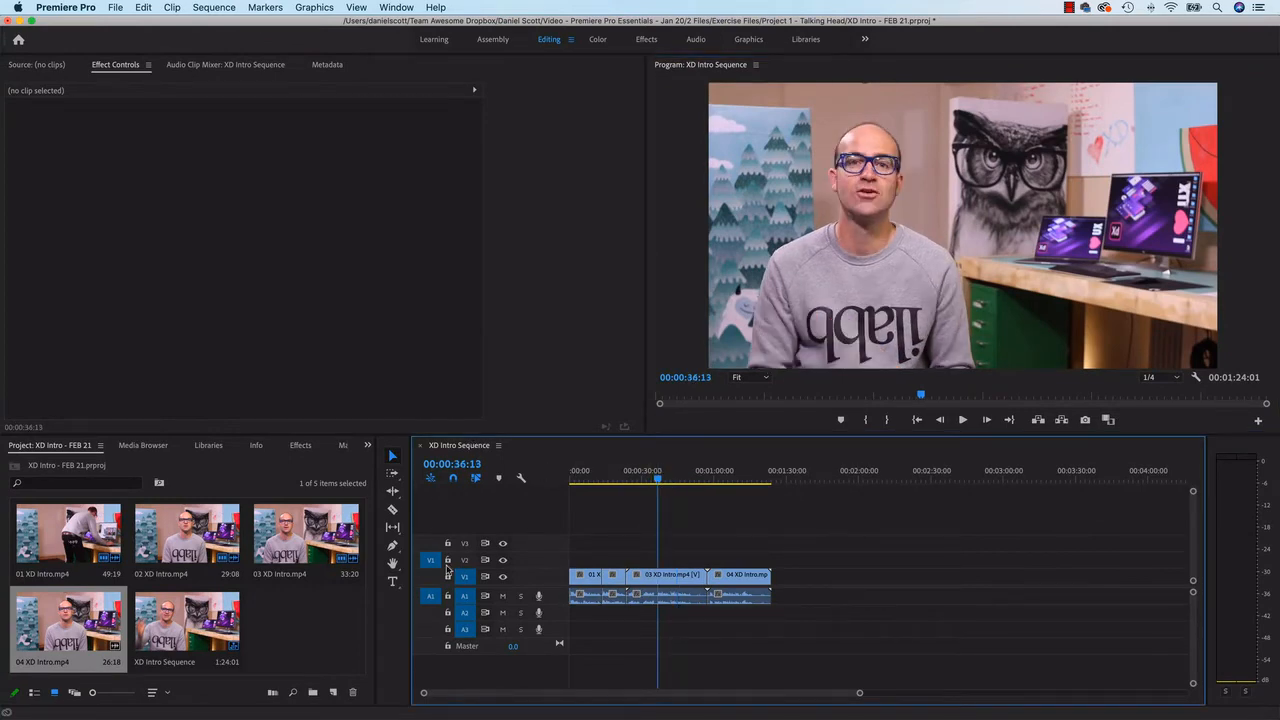
{"action": "key", "text": "equal"}
{"action": "key", "text": "equal"}
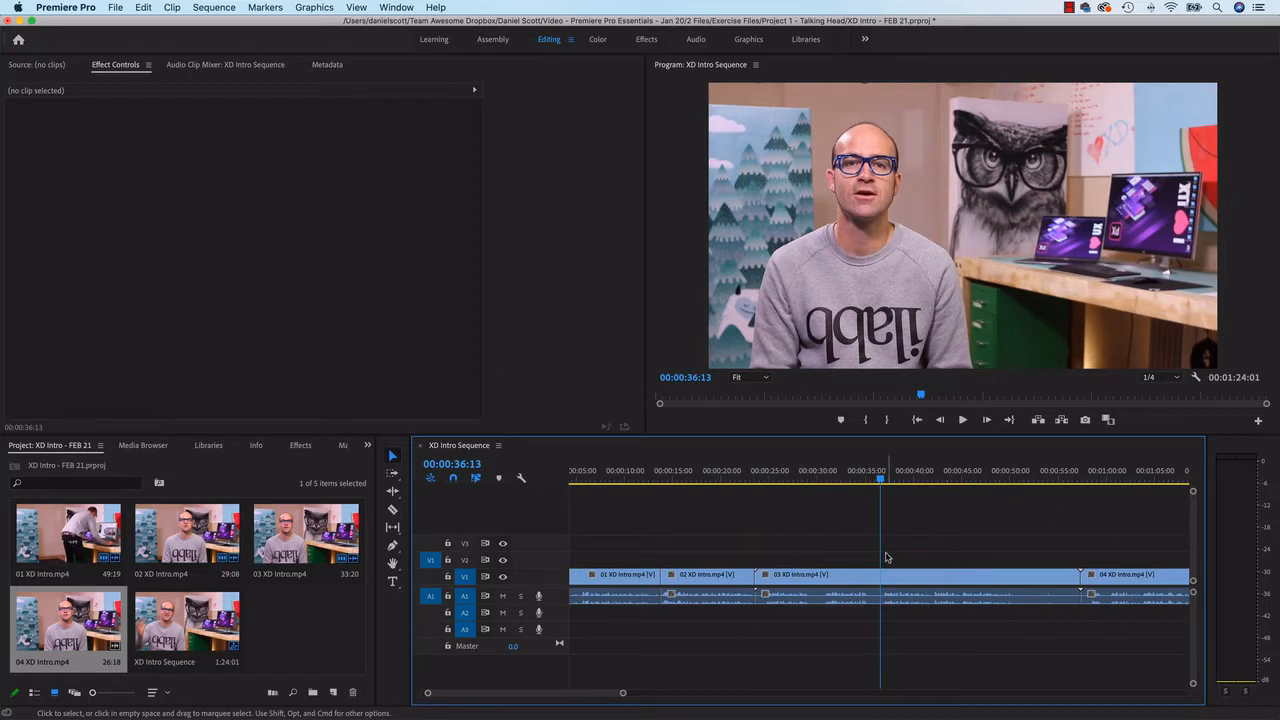
{"action": "left_click_drag", "start_coordinate": [880, 480], "coordinate": [764, 480]}
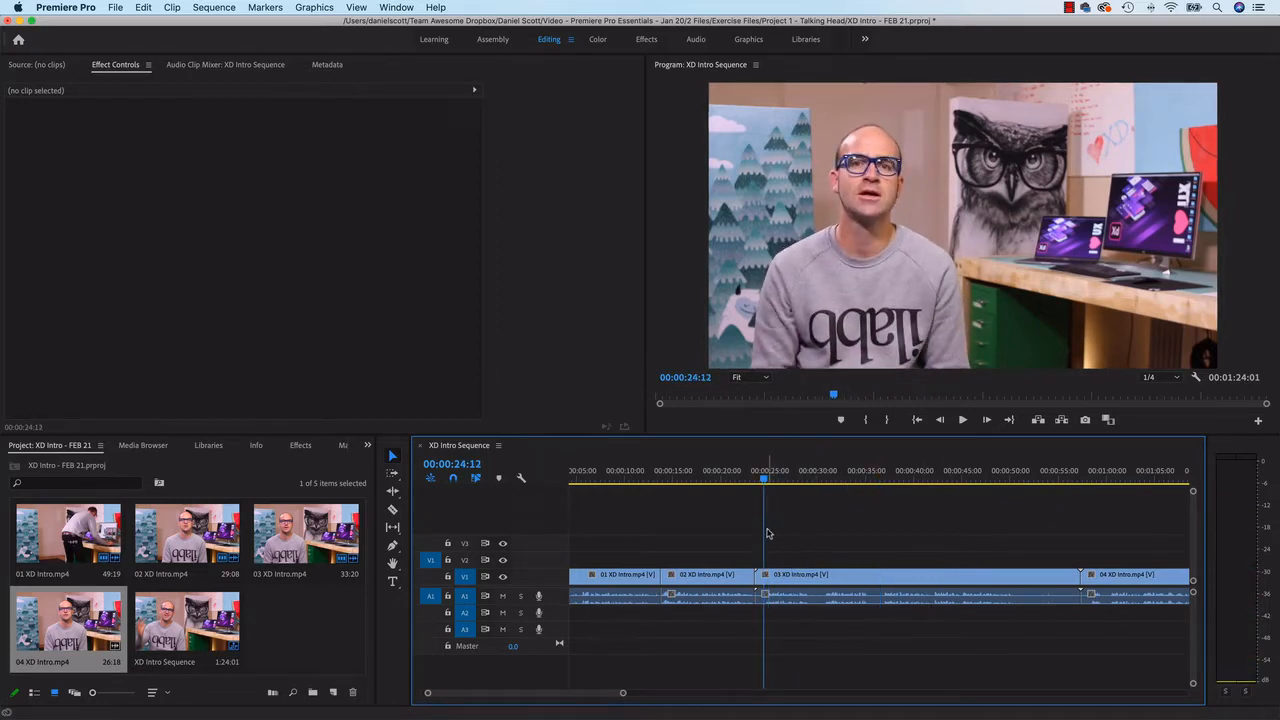
{"action": "key", "text": "space"}
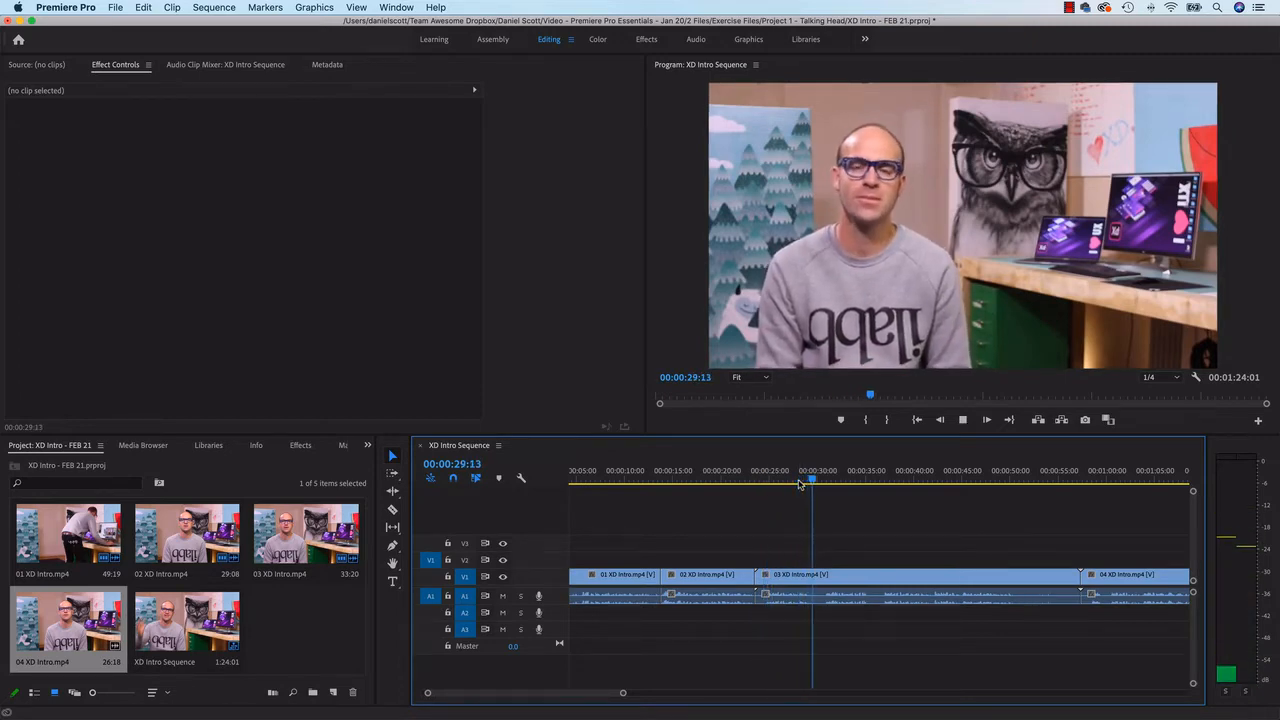
{"action": "key", "text": "space"}
{"action": "left_click", "coordinate": [825, 479]}
{"action": "key", "text": "space"}
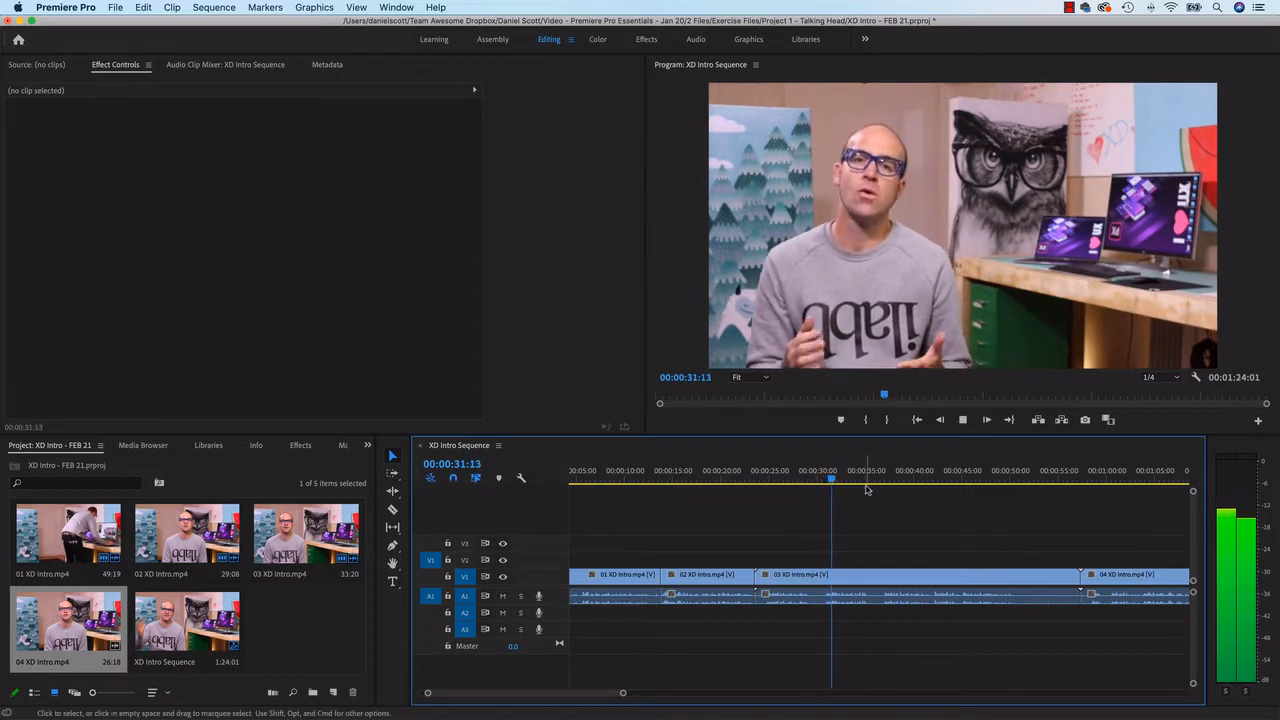
{"action": "left_click", "coordinate": [884, 481]}
{"action": "key", "text": "space"}
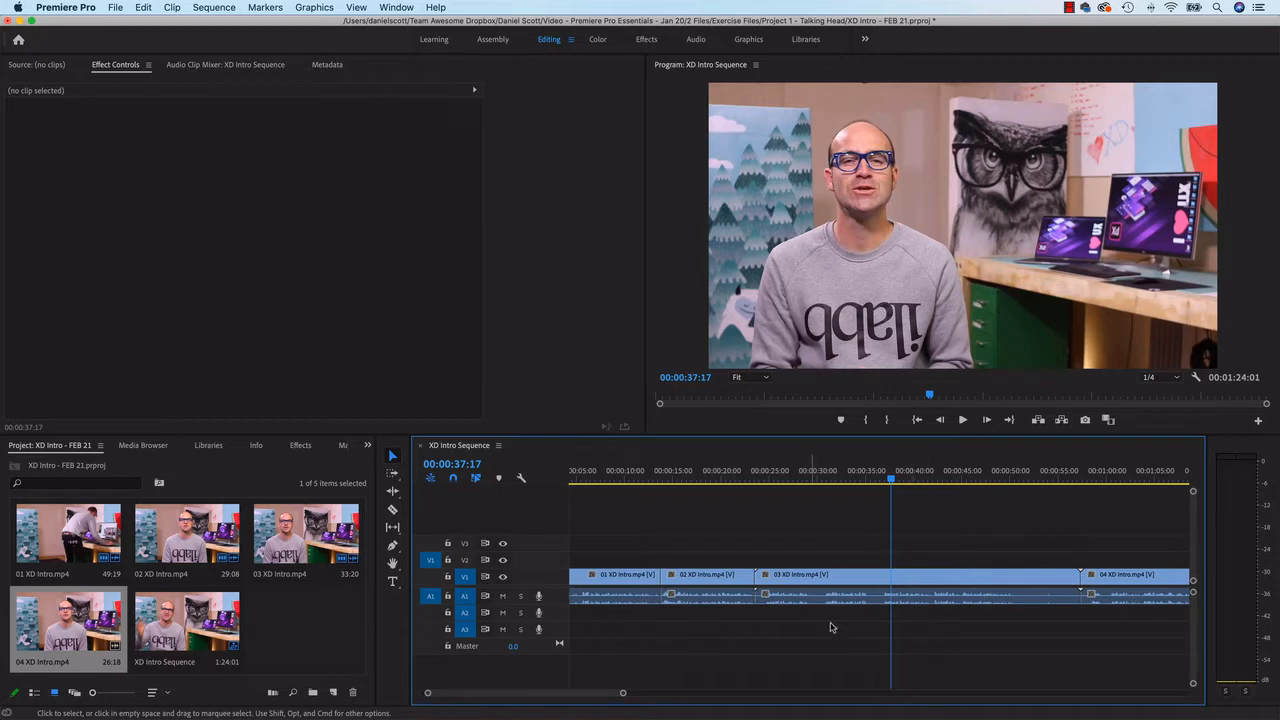
Try splitting the 03 XD Intro clip with the Razor tool just before the playhead, and undo the cut
{"action": "left_click", "coordinate": [393, 510]}
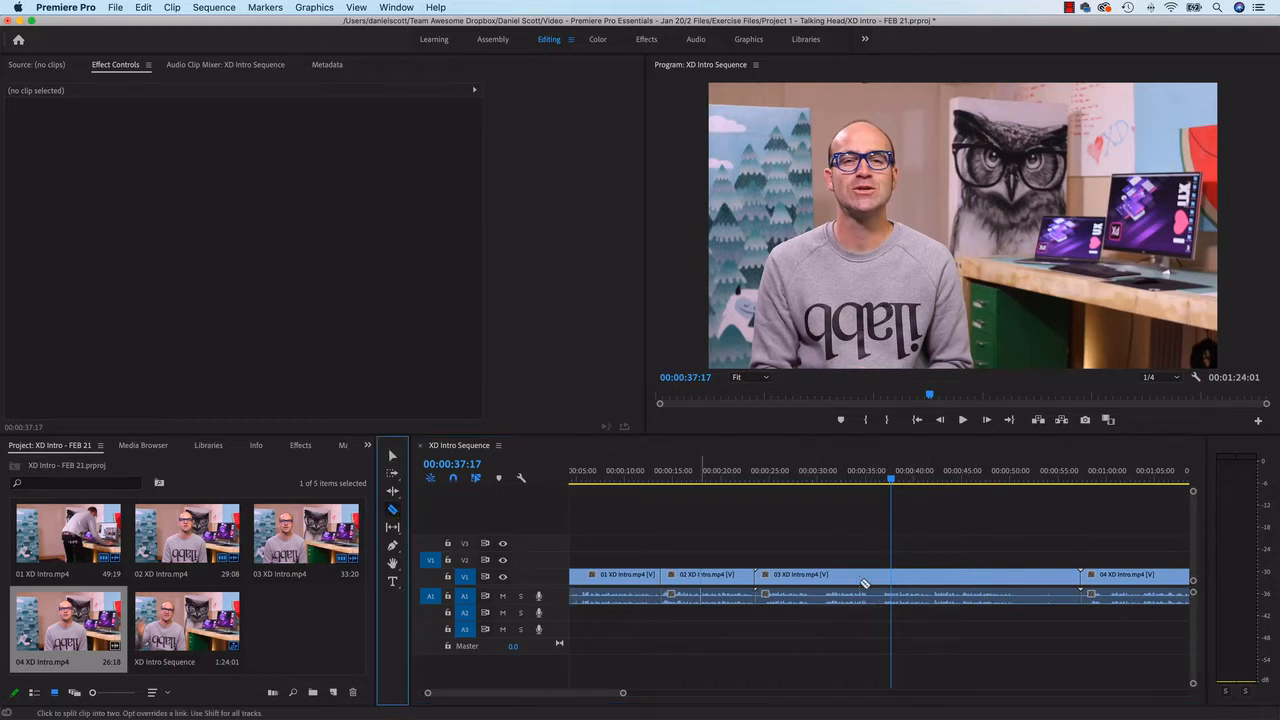
{"action": "left_click", "coordinate": [881, 596]}
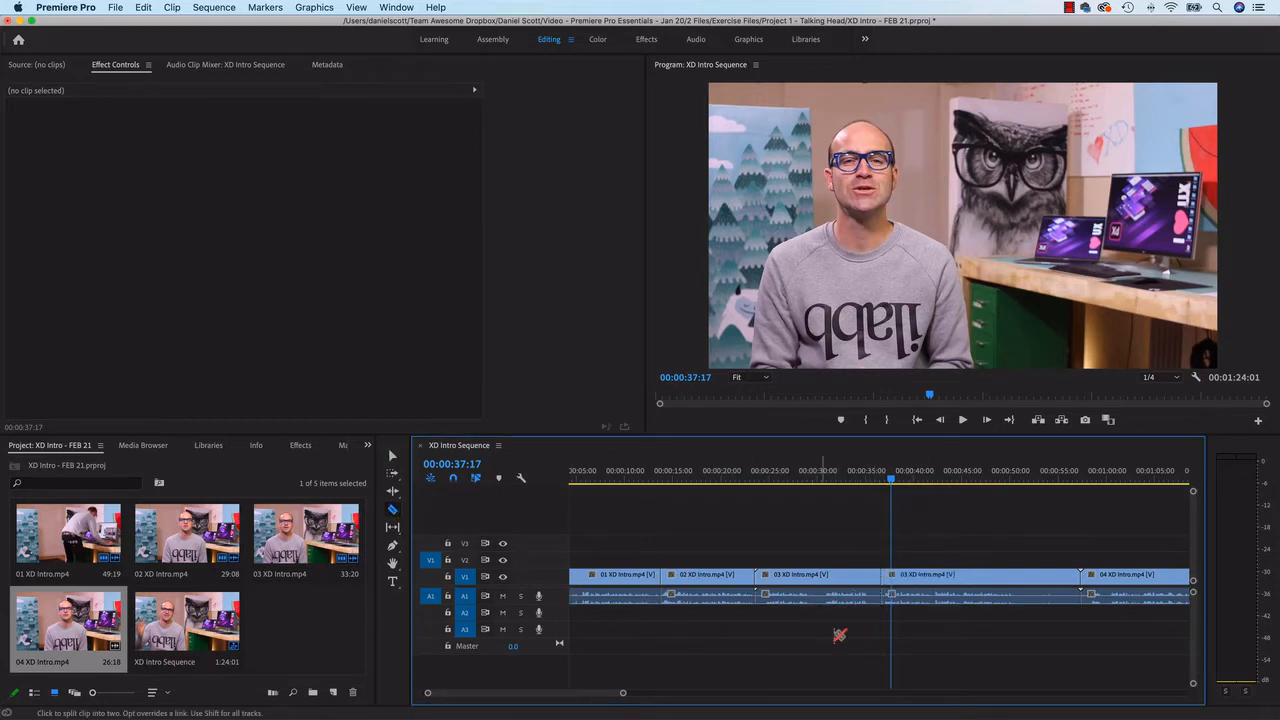
{"action": "key", "text": "super+z"}
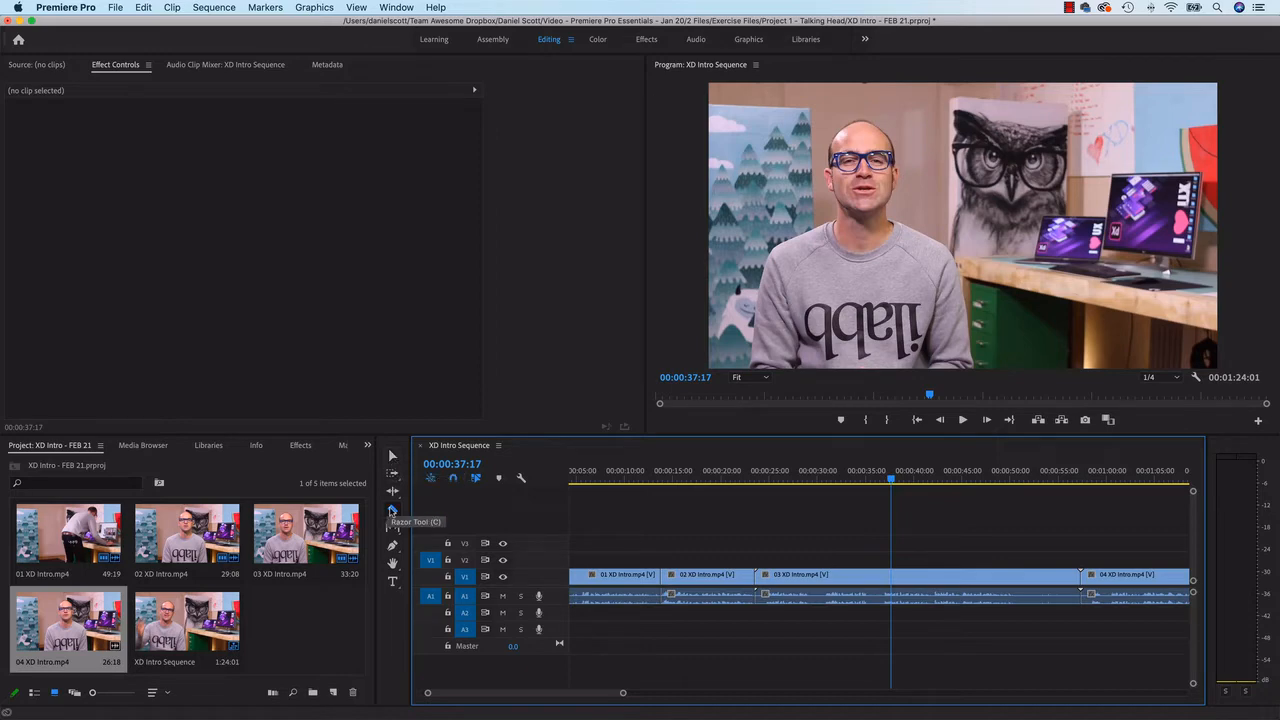
Trim the start of the 03 XD Intro clip to 00:00:36:22 and move it against the end of the 02 XD Intro clip
{"action": "left_click", "coordinate": [391, 457]}
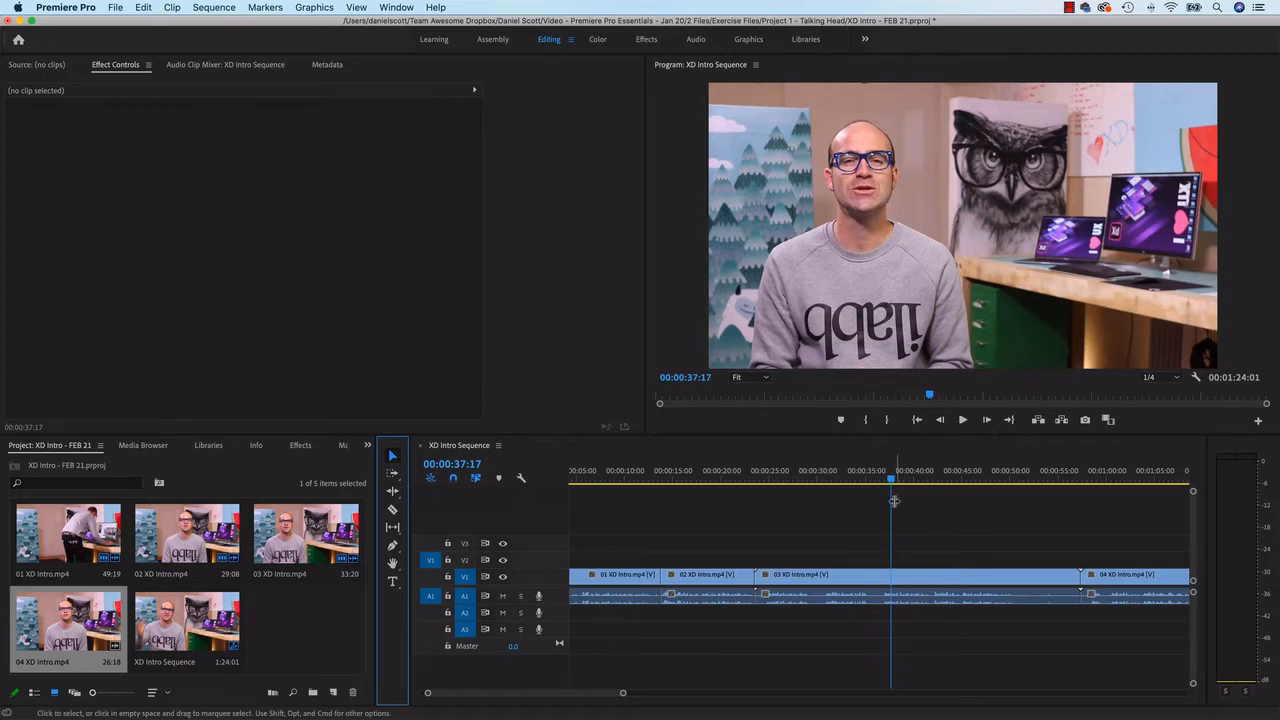
{"action": "left_click_drag", "start_coordinate": [893, 487], "coordinate": [884, 487]}
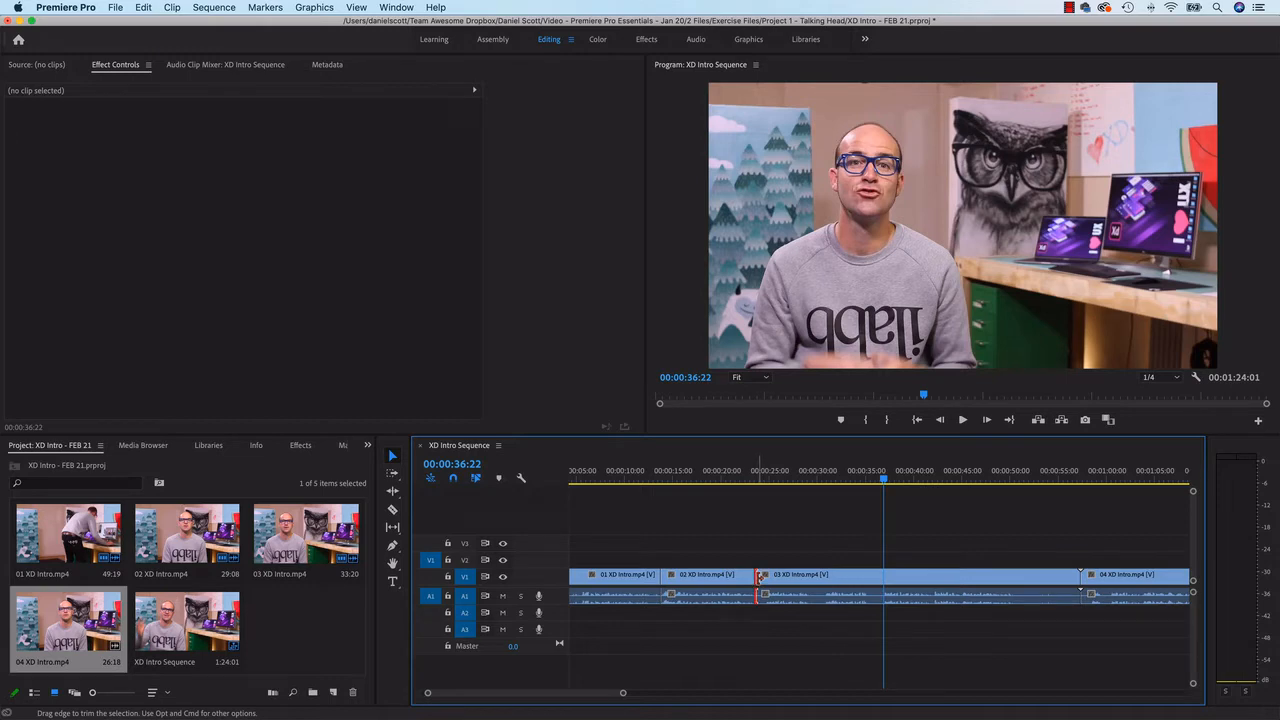
{"action": "left_click_drag", "start_coordinate": [759, 576], "coordinate": [879, 578]}
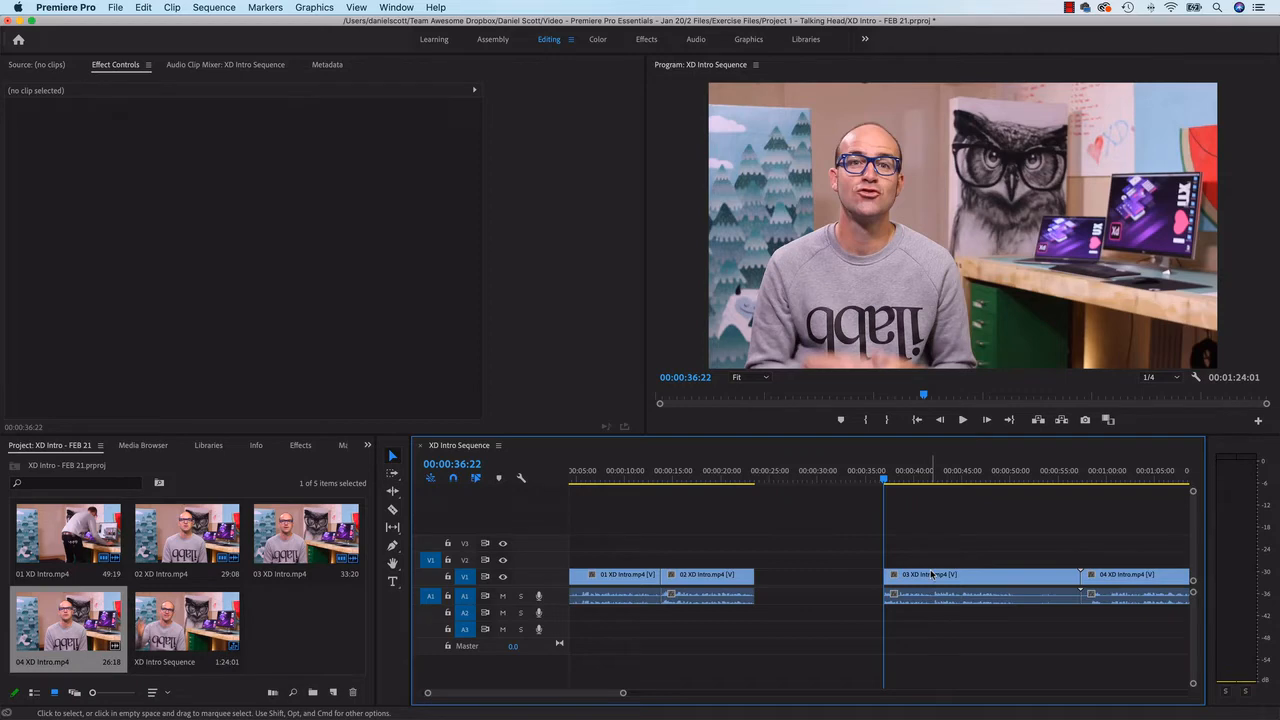
{"action": "left_click_drag", "start_coordinate": [988, 582], "coordinate": [868, 588]}
Play the last part of the 03 XD Intro clip and enlarge the Audio 1 track to read its waveform
{"action": "left_click", "coordinate": [868, 484]}
{"action": "key", "text": "space"}
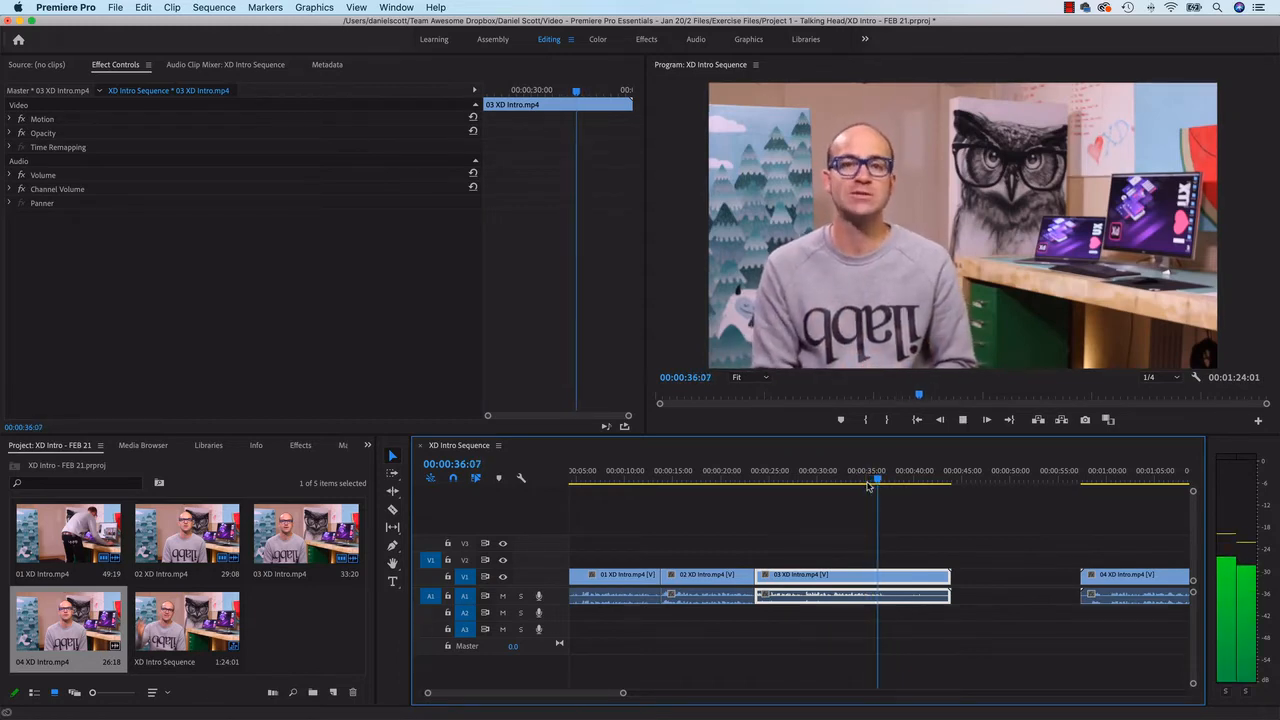
{"action": "key", "text": "space"}
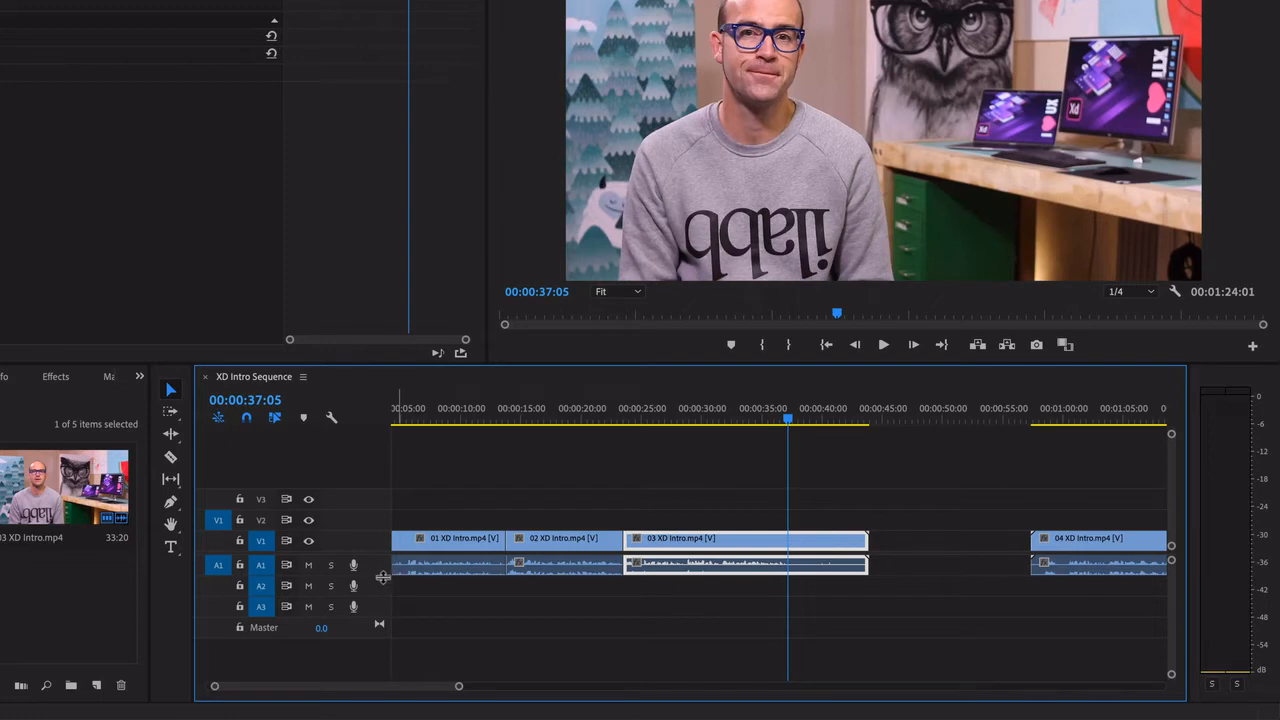
{"action": "left_click_drag", "start_coordinate": [380, 575], "coordinate": [380, 624]}
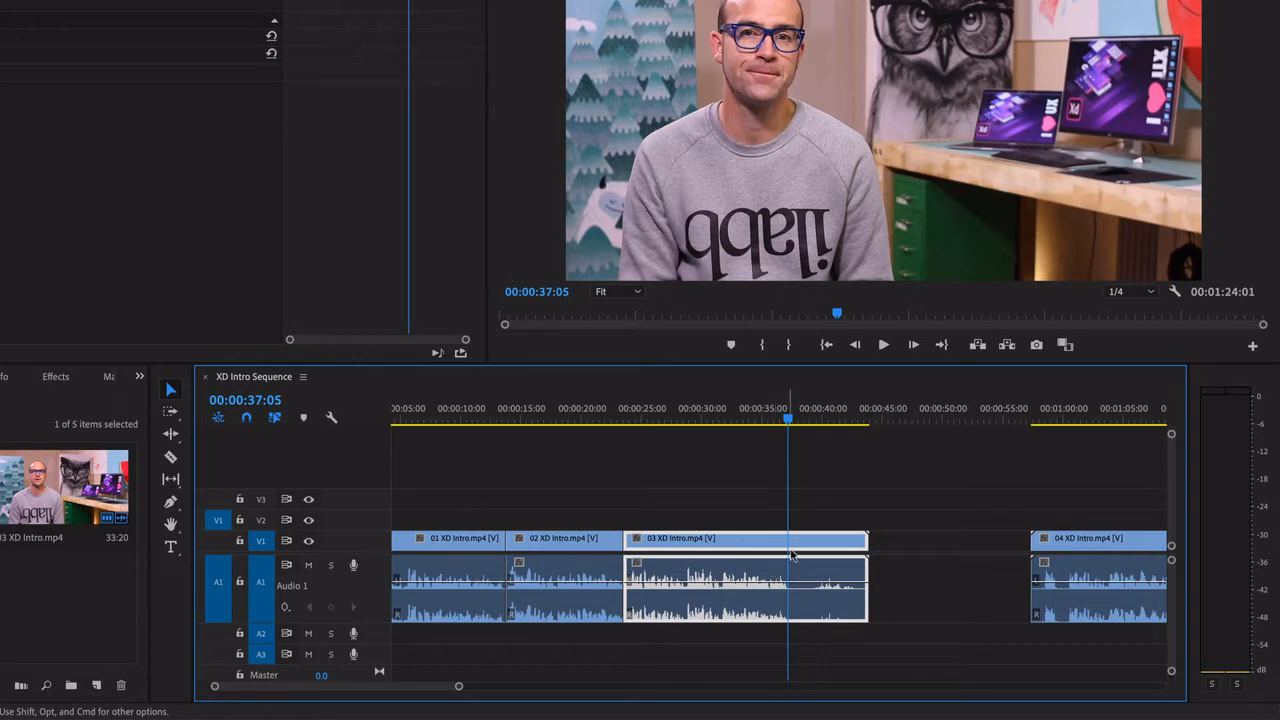
{"action": "key", "text": "equal"}
{"action": "key", "text": "equal"}
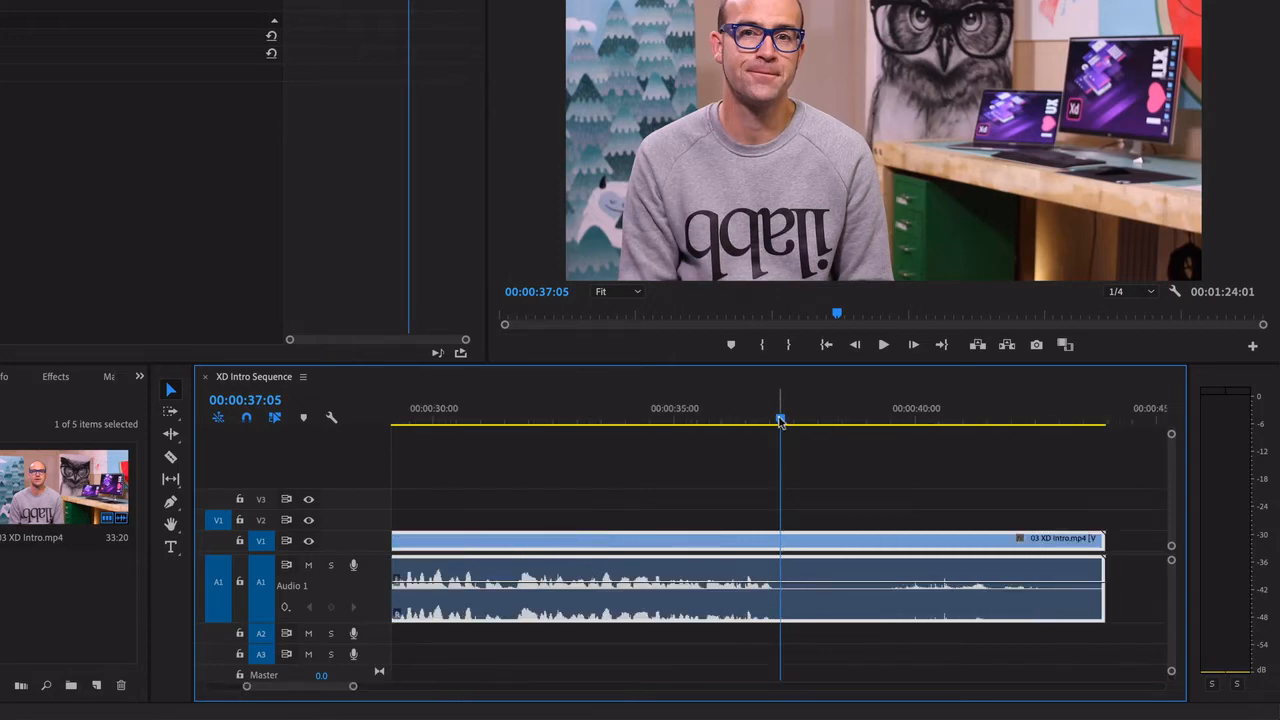
Trim the end of the 03 XD Intro clip to 00:00:37:04, where the speech in the waveform stops
{"action": "mouse_move", "coordinate": [781, 420]}
{"action": "left_mouse_down"}
{"action": "mouse_move", "coordinate": [609, 449]}
{"action": "mouse_move", "coordinate": [774, 438]}
{"action": "left_mouse_up"}
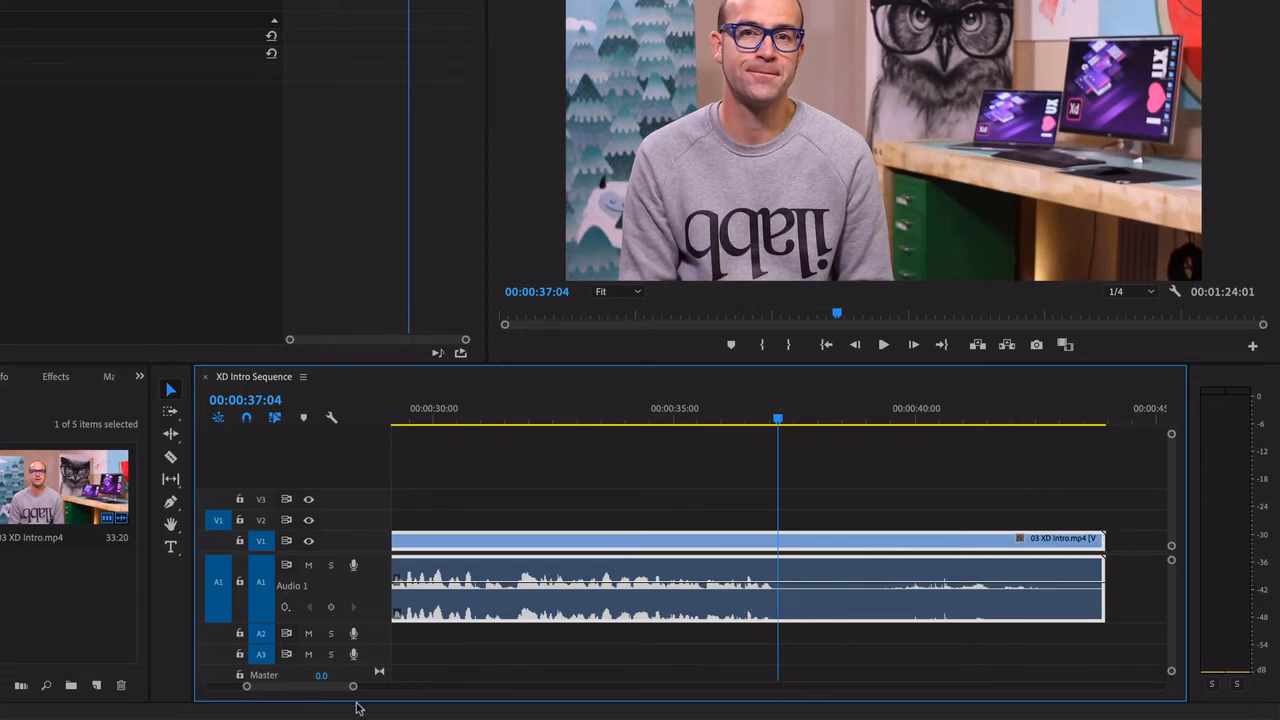
{"action": "left_click_drag", "start_coordinate": [295, 689], "coordinate": [295, 692]}
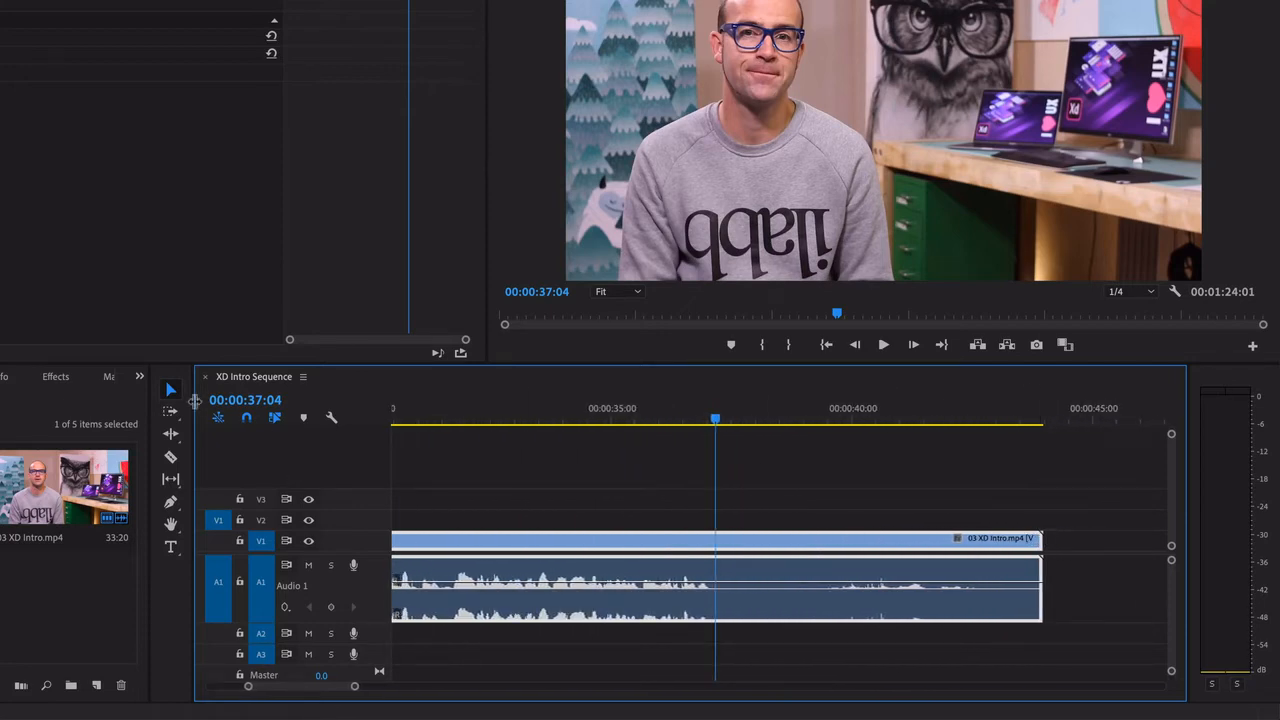
{"action": "left_click_drag", "start_coordinate": [1040, 541], "coordinate": [714, 558]}
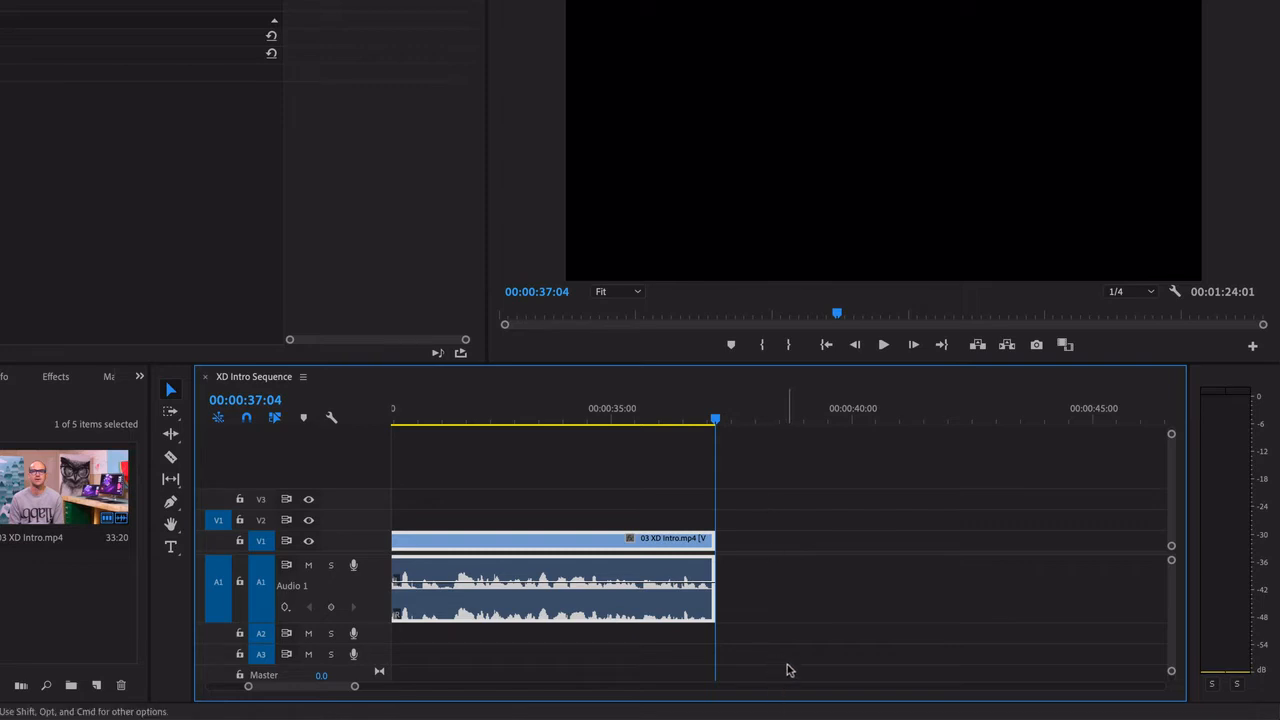
{"action": "left_click_drag", "start_coordinate": [714, 575], "coordinate": [925, 590]}
{"action": "left_click_drag", "start_coordinate": [925, 545], "coordinate": [995, 555]}
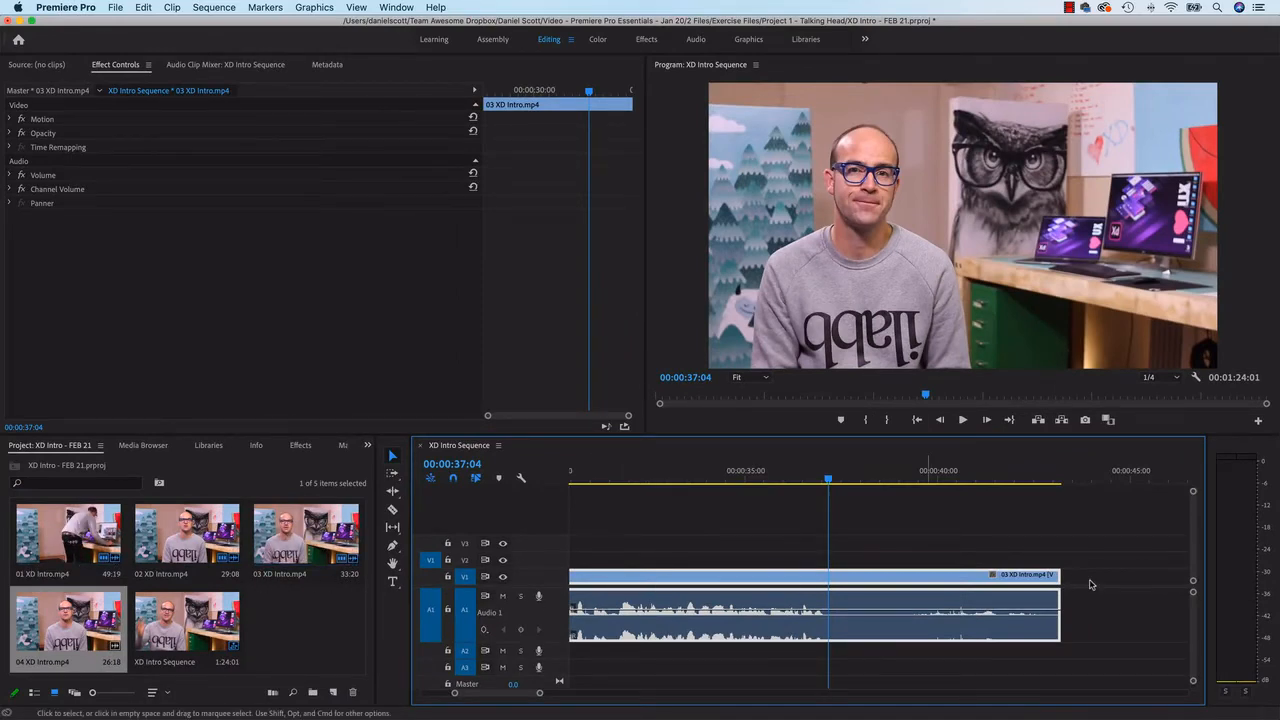
{"action": "left_click_drag", "start_coordinate": [1038, 587], "coordinate": [807, 580]}
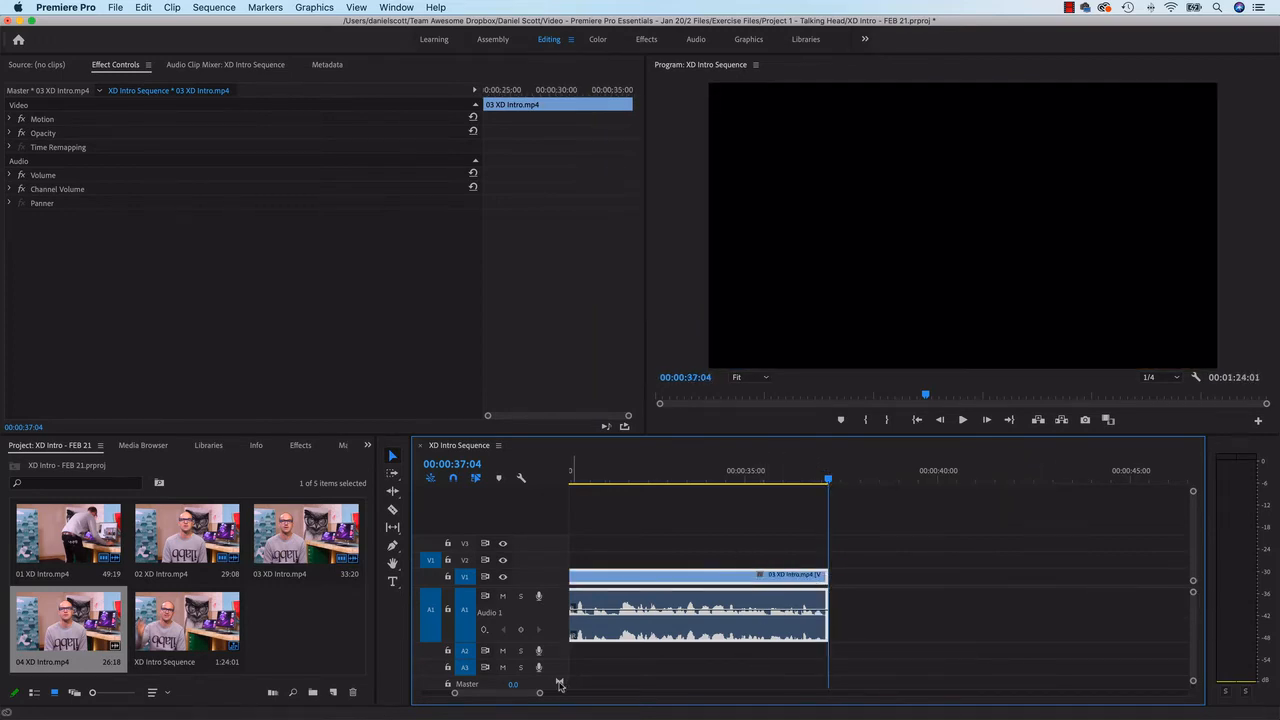
Move the 02 and 03 XD Intro clips together further along the timeline, leaving a gap after the 01 XD Intro clip
{"action": "left_click_drag", "start_coordinate": [520, 694], "coordinate": [488, 694]}
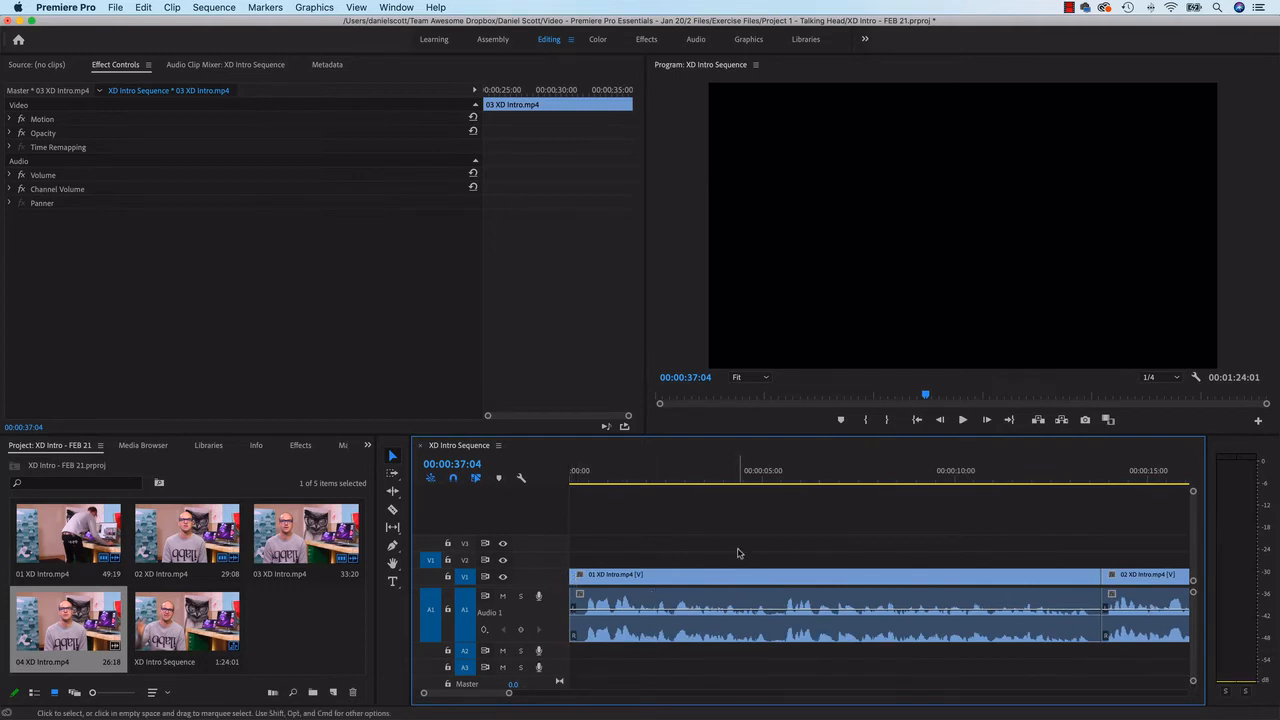
{"action": "key", "text": "minus"}
{"action": "key", "text": "minus"}
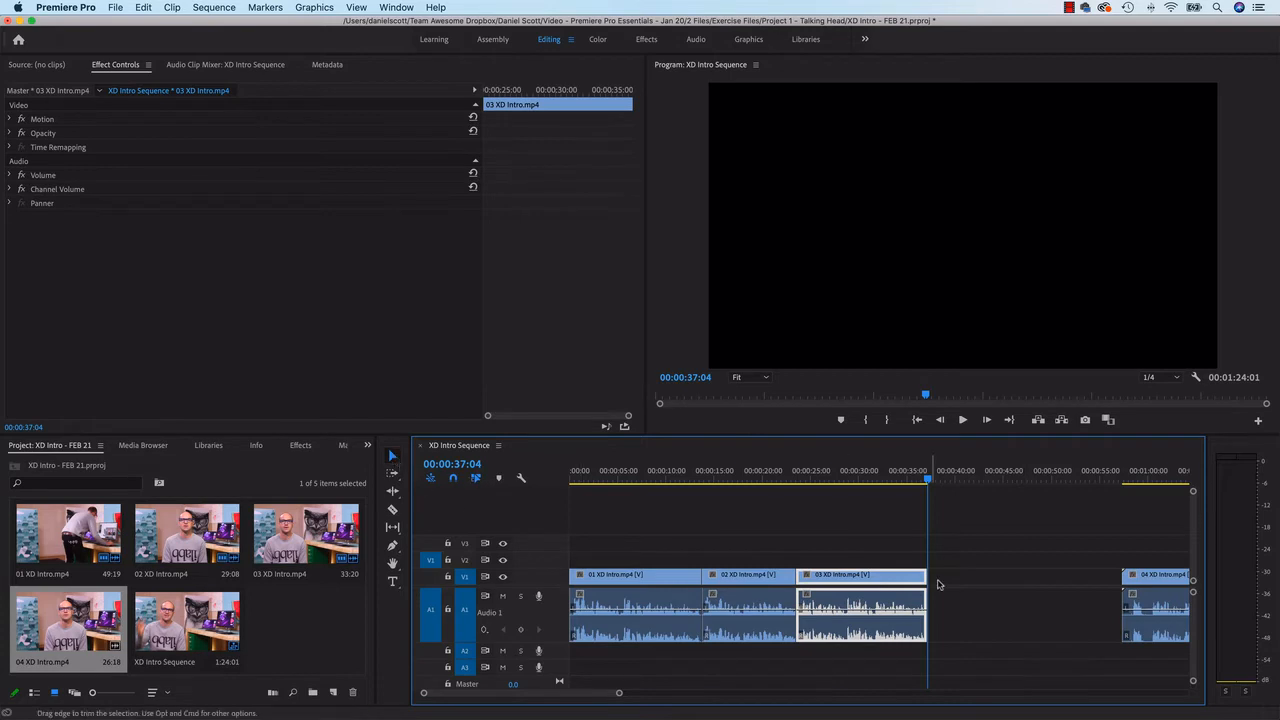
{"action": "left_click_drag", "start_coordinate": [948, 547], "coordinate": [759, 651]}
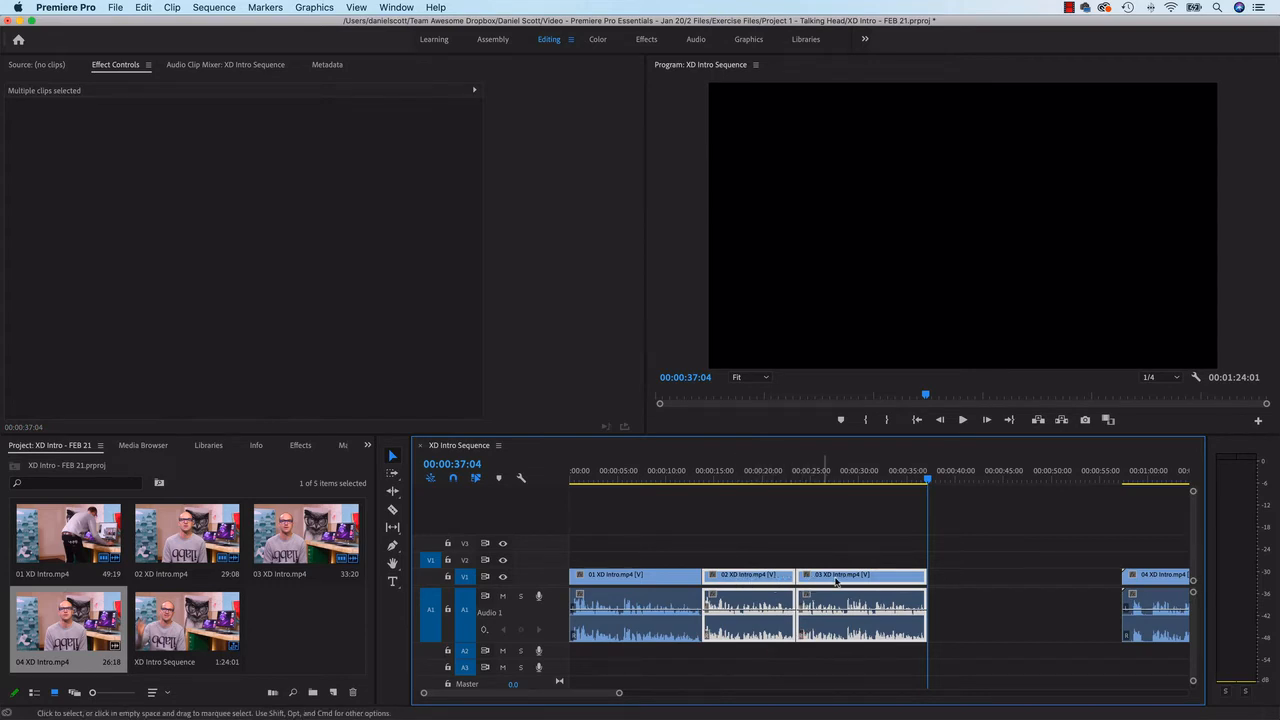
{"action": "left_click_drag", "start_coordinate": [760, 582], "coordinate": [785, 585]}
{"action": "left_click_drag", "start_coordinate": [815, 588], "coordinate": [818, 588]}
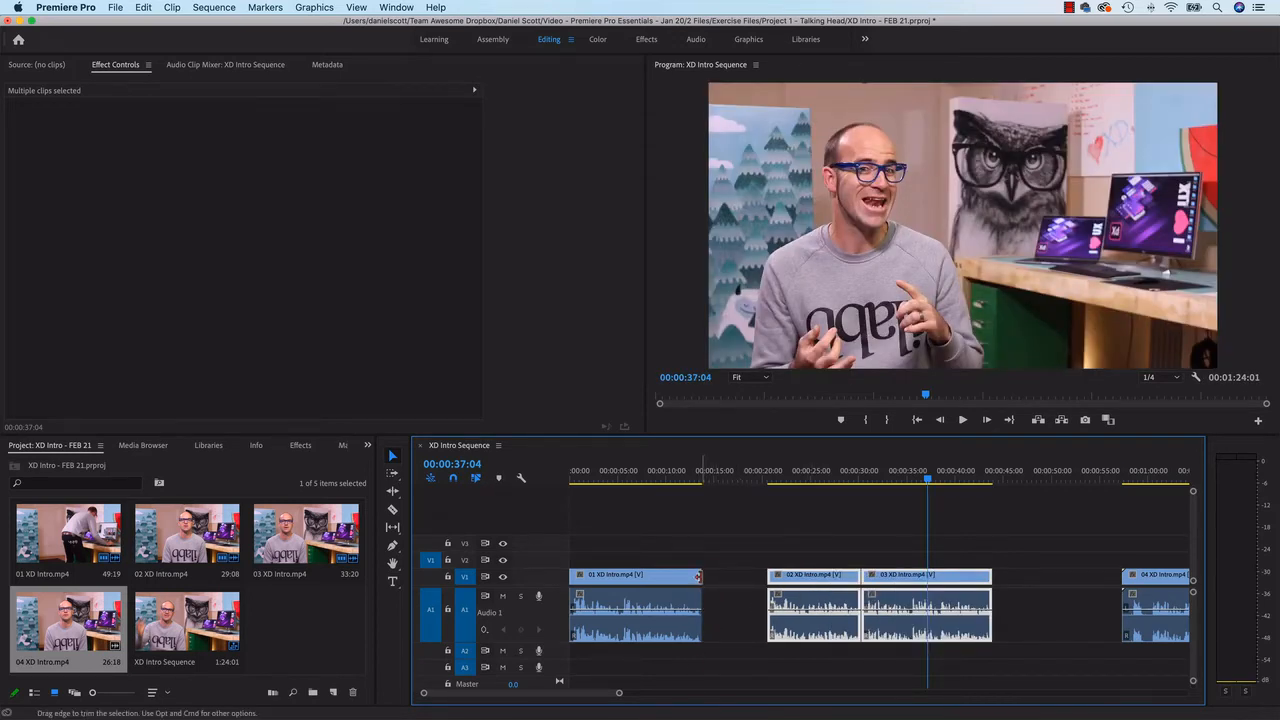
Try extending the end of the 01 XD Intro clip into the gap, undo it, and move the two selected clips back against it
{"action": "left_click_drag", "start_coordinate": [699, 577], "coordinate": [749, 575]}
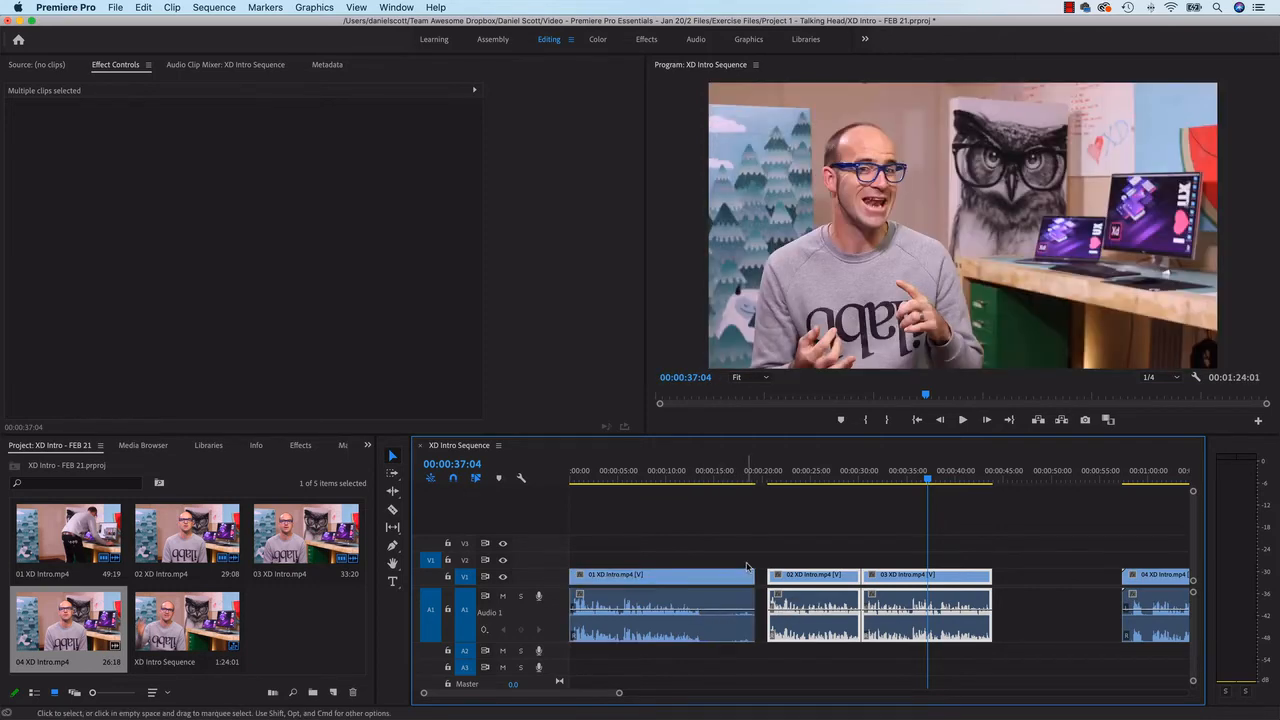
{"action": "key", "text": "super+z"}
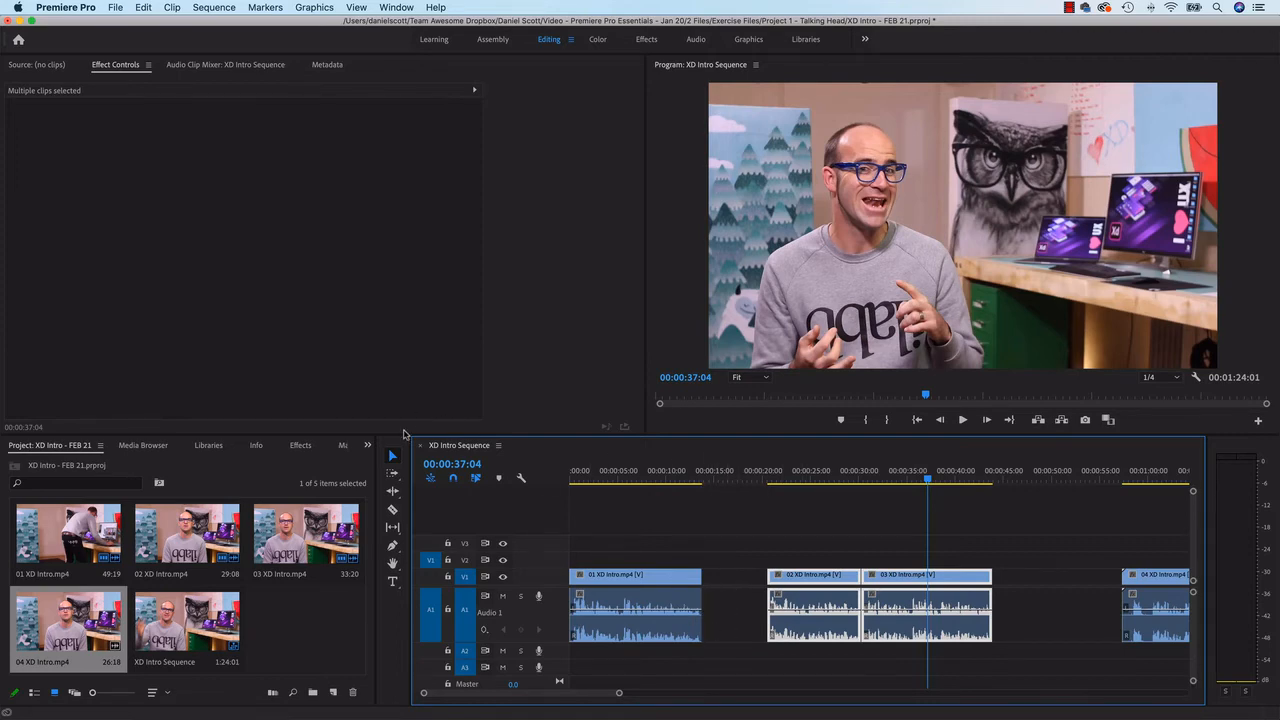
{"action": "left_click", "coordinate": [144, 8]}
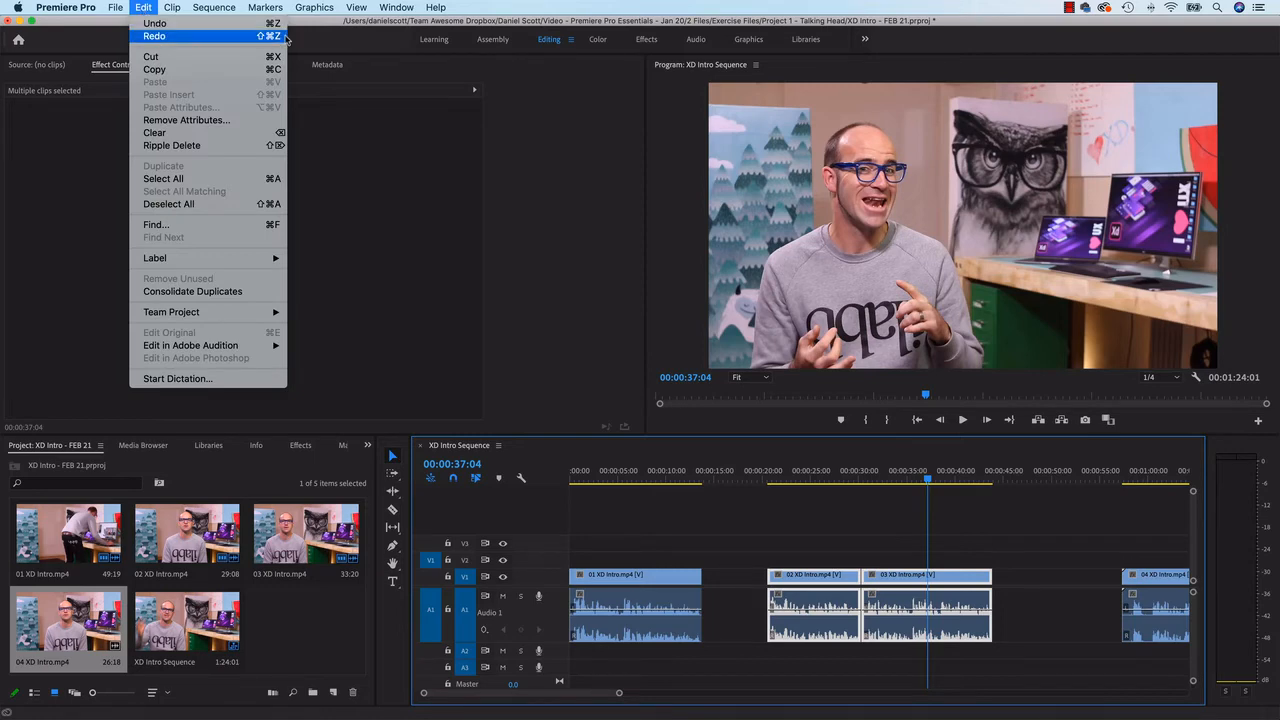
{"action": "left_click", "coordinate": [754, 572]}
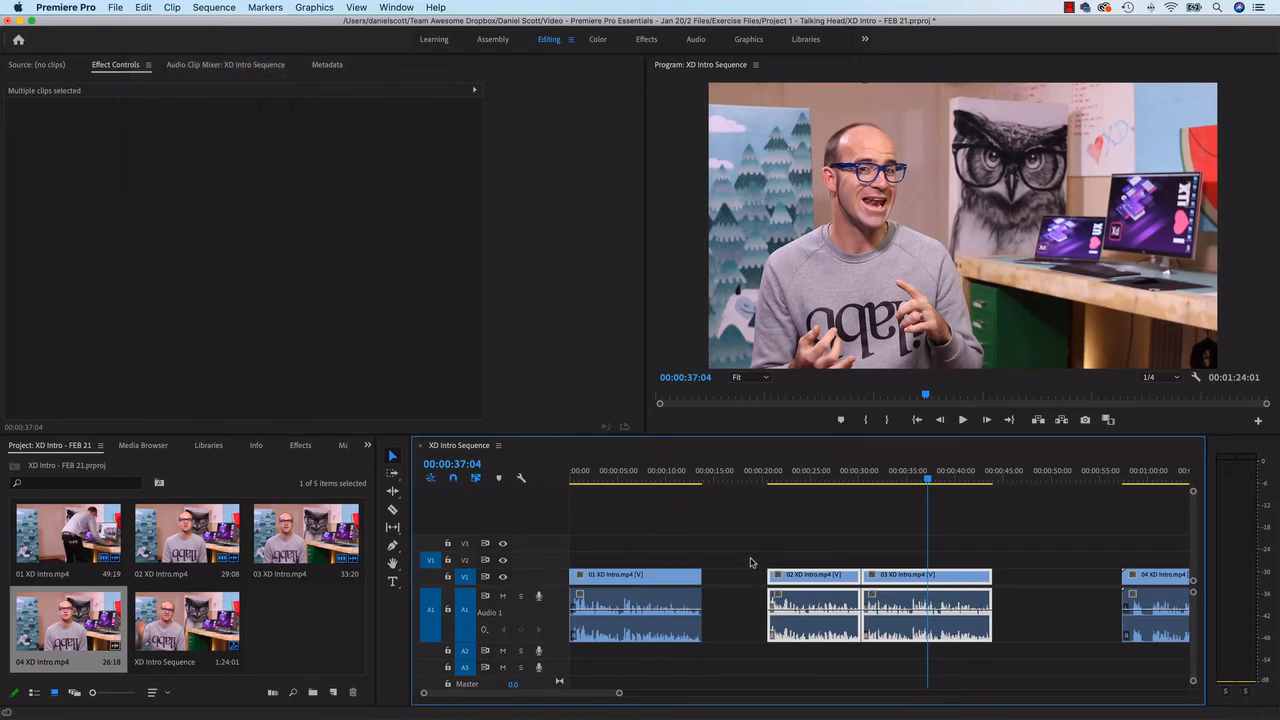
{"action": "left_click_drag", "start_coordinate": [813, 584], "coordinate": [753, 585]}
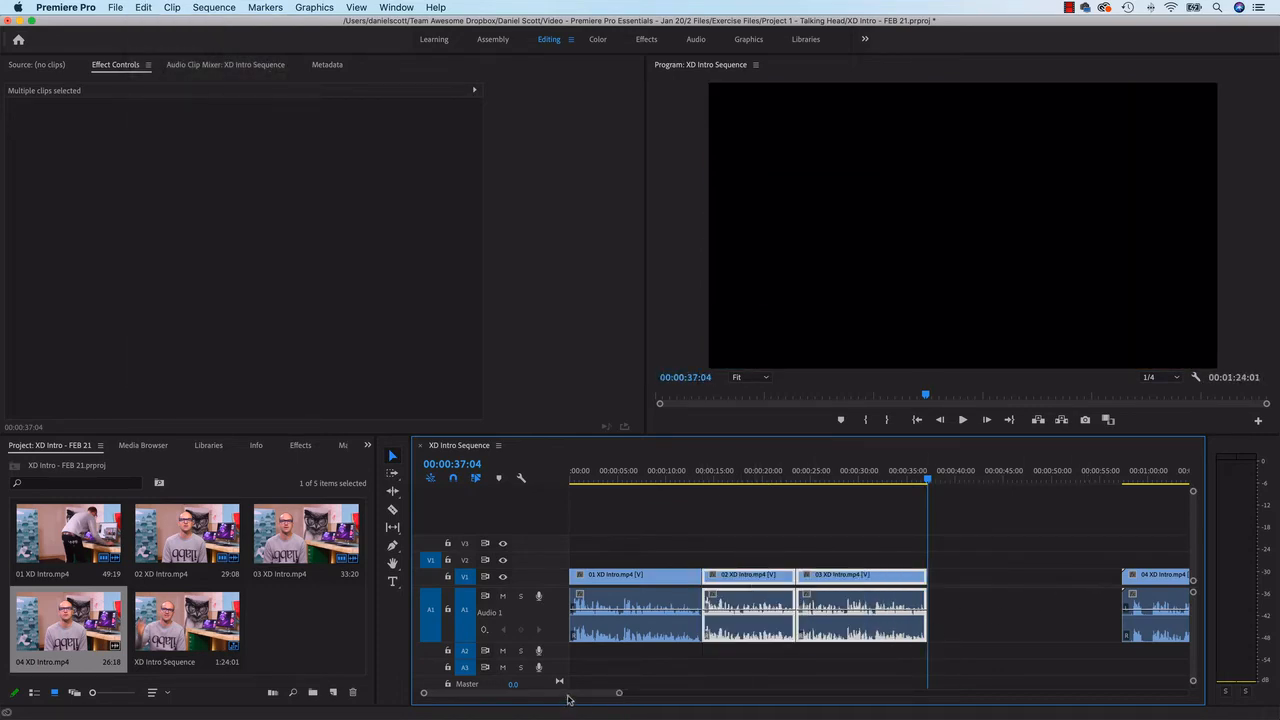
Trim the 04 XD Intro clip to start at 00:01:00:10 and end at 00:01:16:09
{"action": "scroll", "coordinate": [567, 699], "scroll_direction": "right", "scroll_amount": 10}
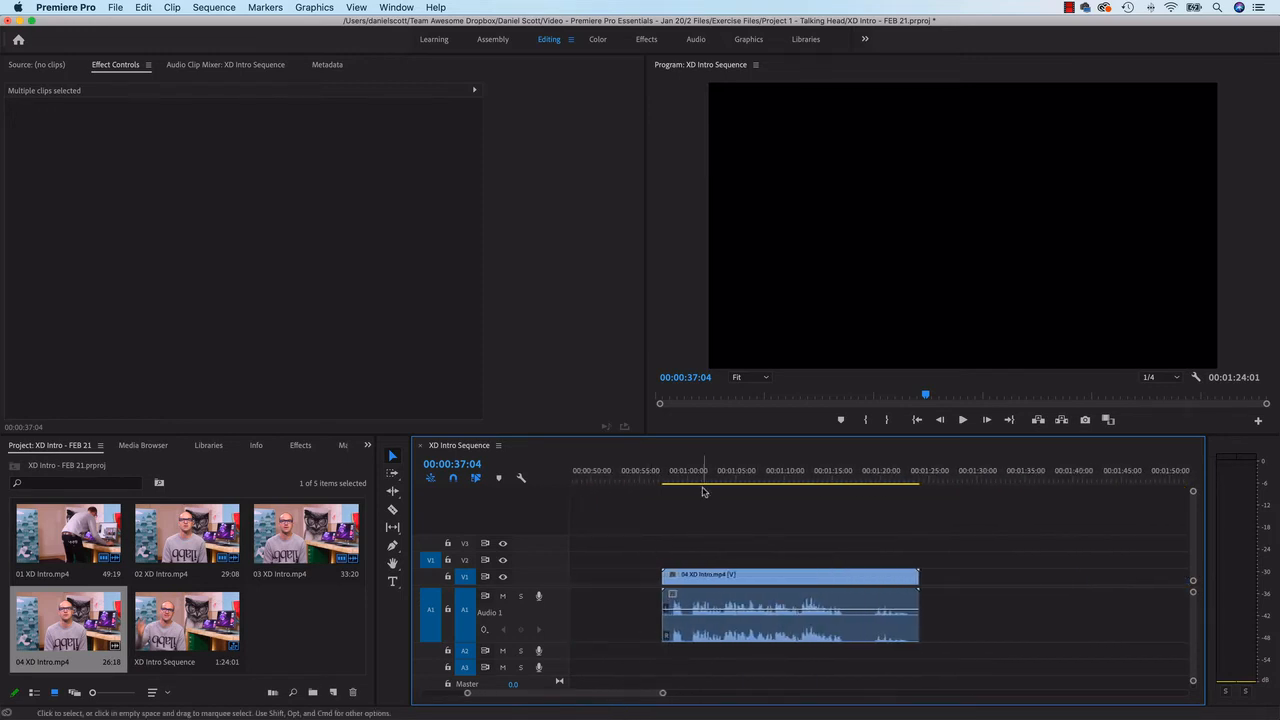
{"action": "left_click_drag", "start_coordinate": [668, 482], "coordinate": [691, 481]}
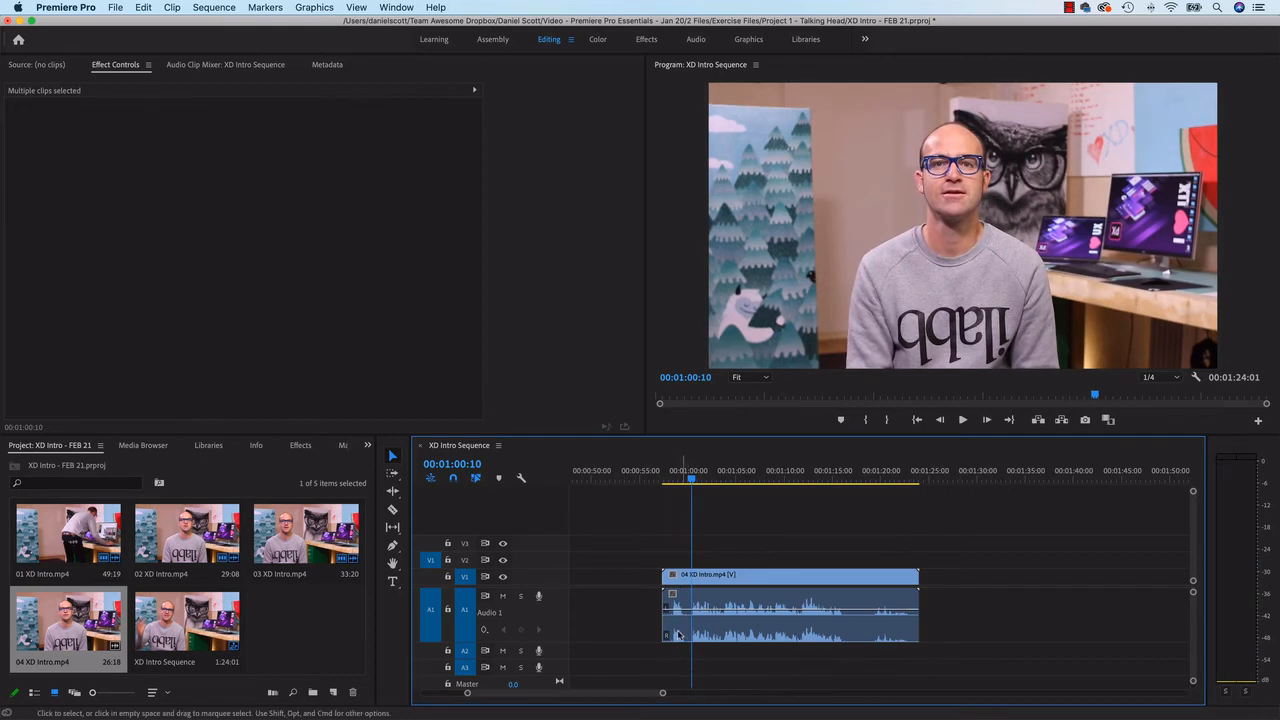
{"action": "left_click_drag", "start_coordinate": [664, 582], "coordinate": [691, 582]}
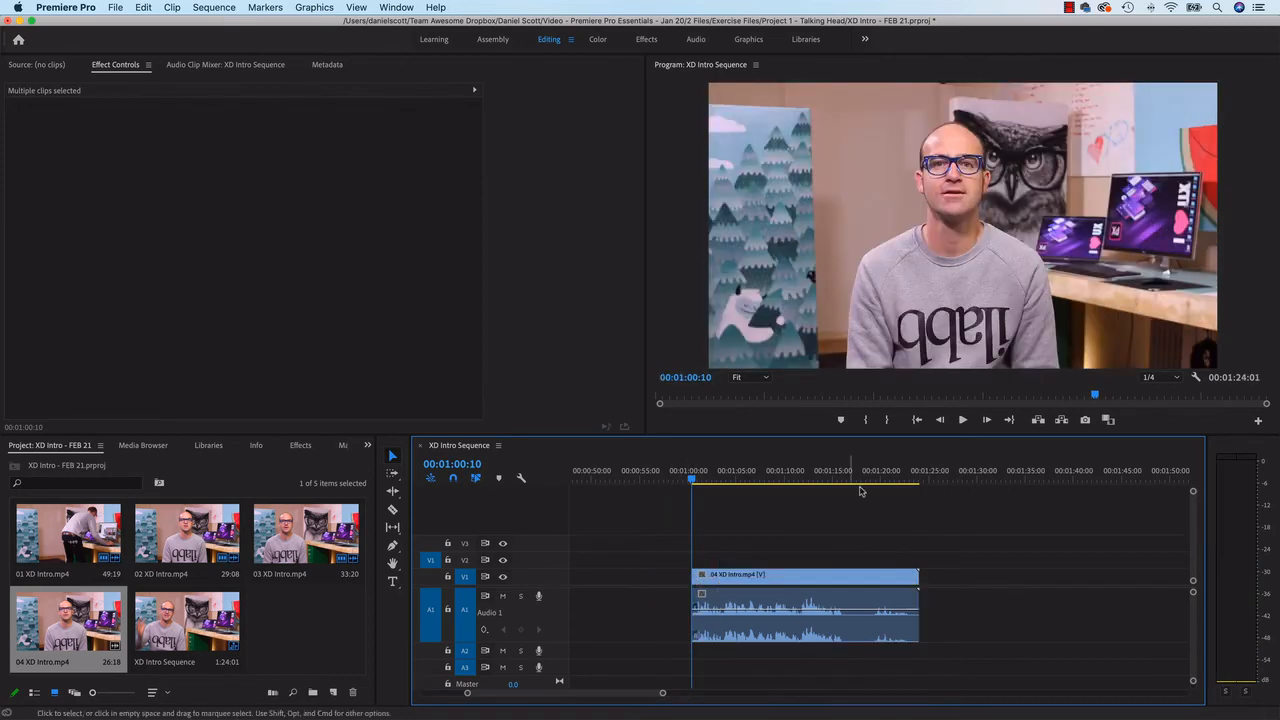
{"action": "mouse_move", "coordinate": [856, 481]}
{"action": "left_mouse_down"}
{"action": "mouse_move", "coordinate": [834, 481]}
{"action": "mouse_move", "coordinate": [847, 481]}
{"action": "left_mouse_up"}
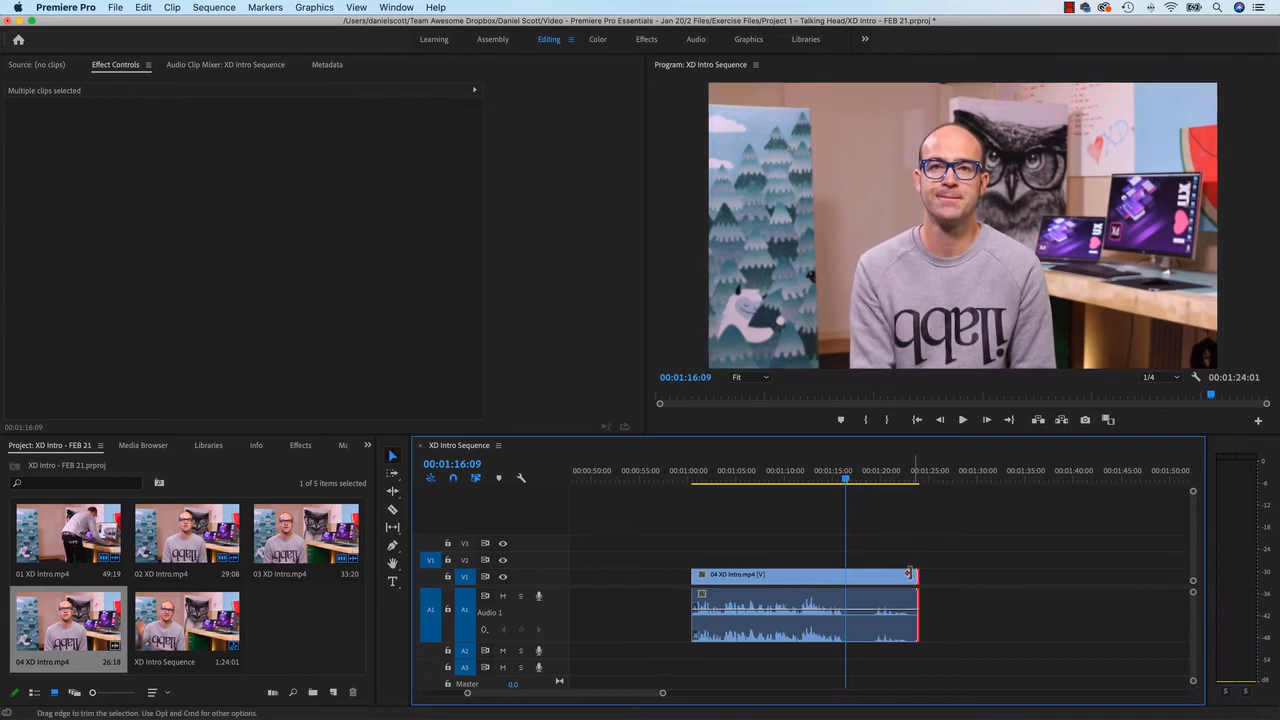
{"action": "left_click_drag", "start_coordinate": [909, 574], "coordinate": [845, 574]}
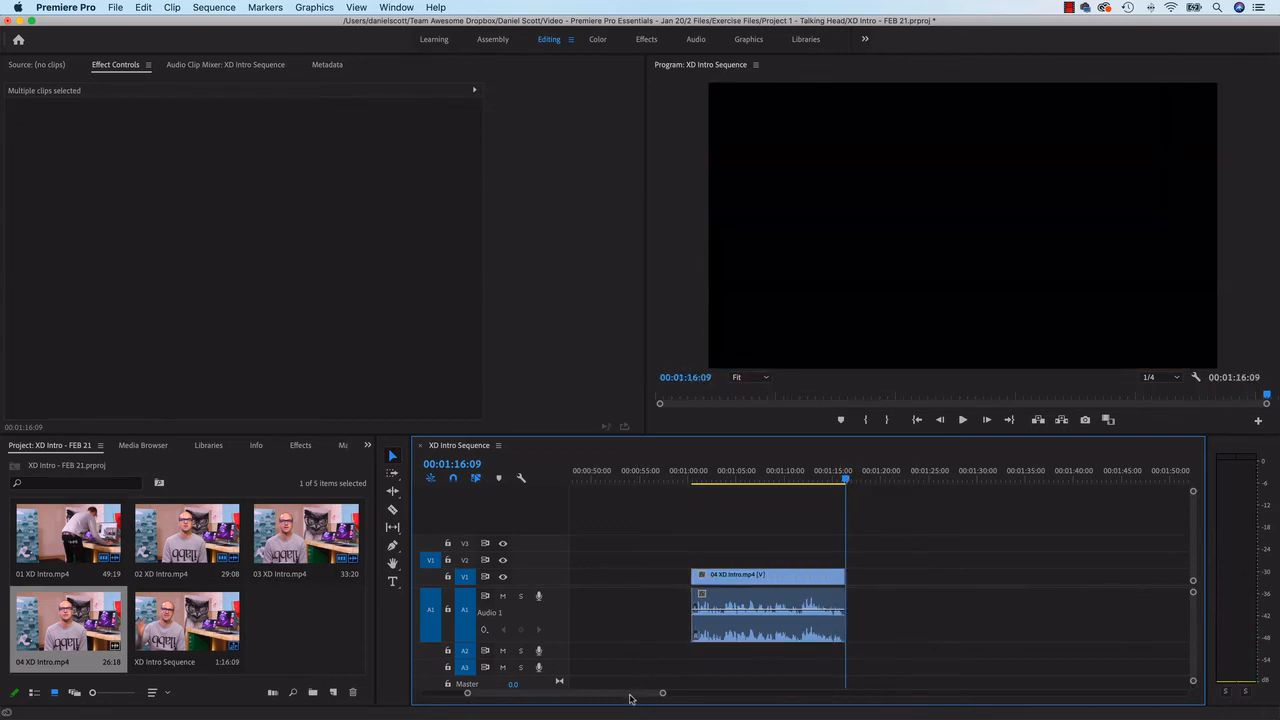
Move the trimmed 04 XD Intro clip against the end of the 03 XD Intro clip to close the gap
{"action": "left_click_drag", "start_coordinate": [630, 698], "coordinate": [610, 694]}
{"action": "left_click", "coordinate": [1035, 581]}
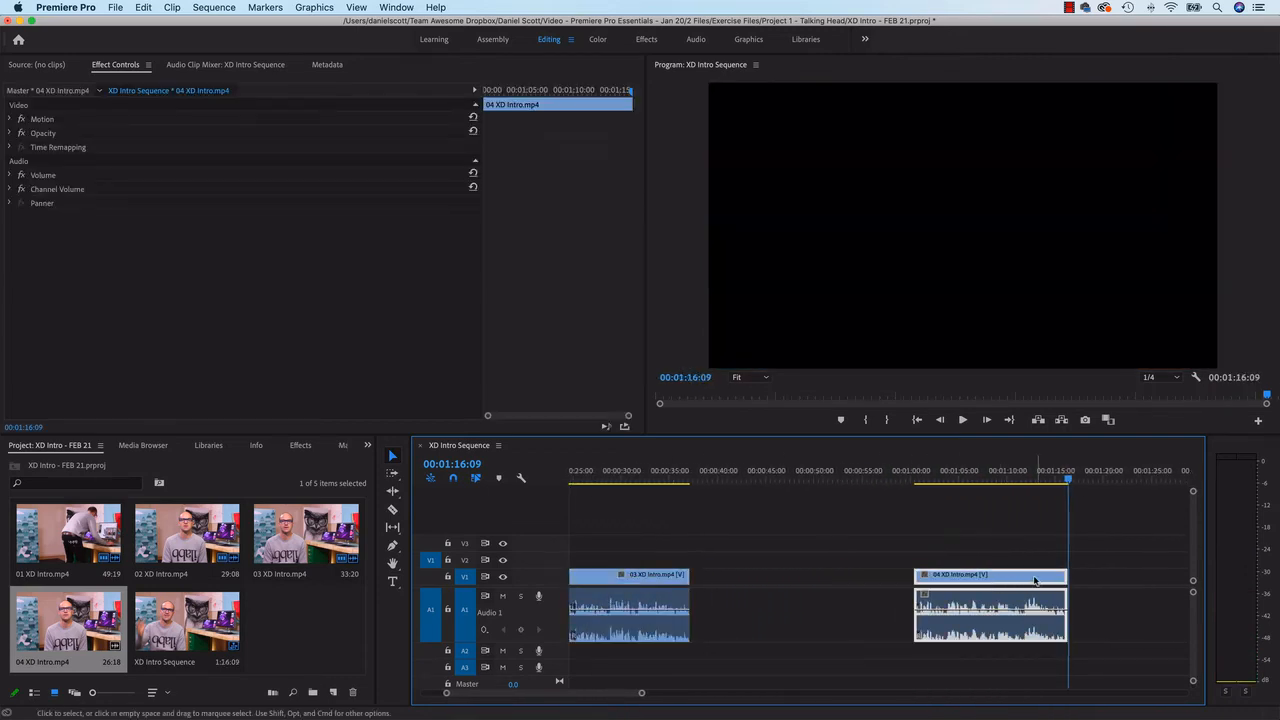
{"action": "left_click_drag", "start_coordinate": [1035, 581], "coordinate": [811, 581]}
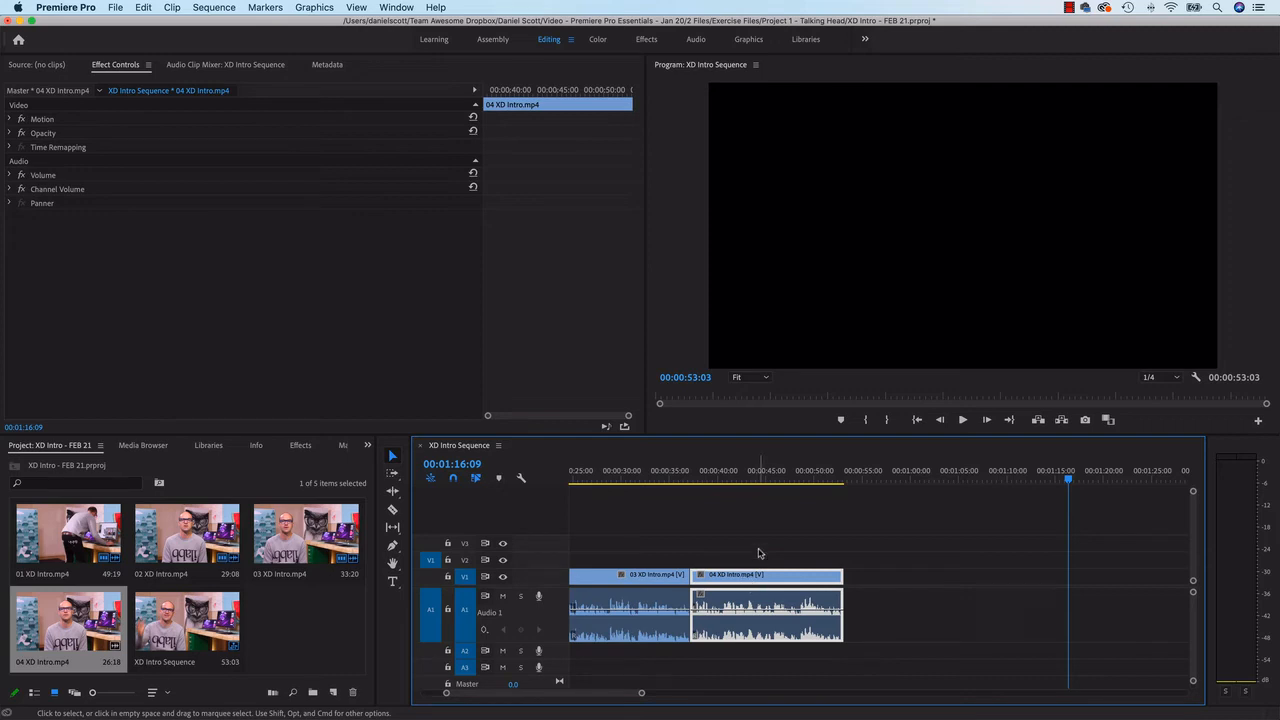
Try deleting the 03 XD Intro clip from the sequence, and undo the deletion
{"action": "left_click", "coordinate": [670, 580]}
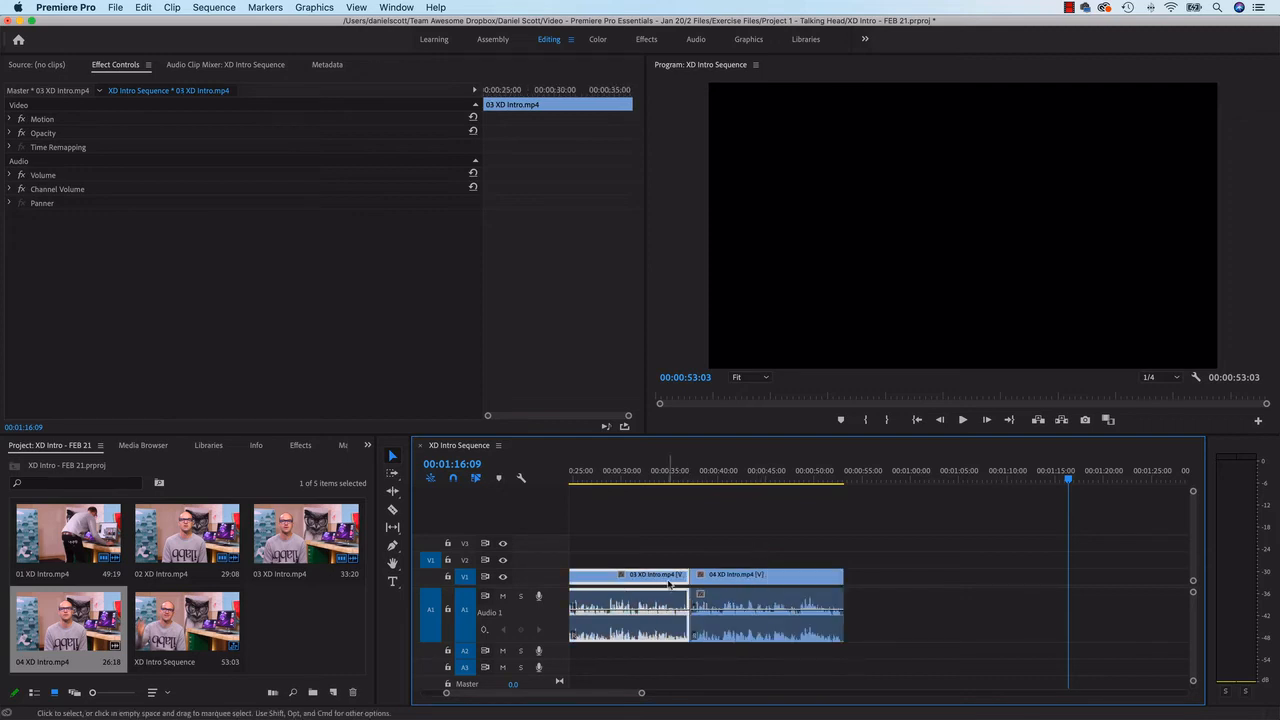
{"action": "key", "text": "Delete"}
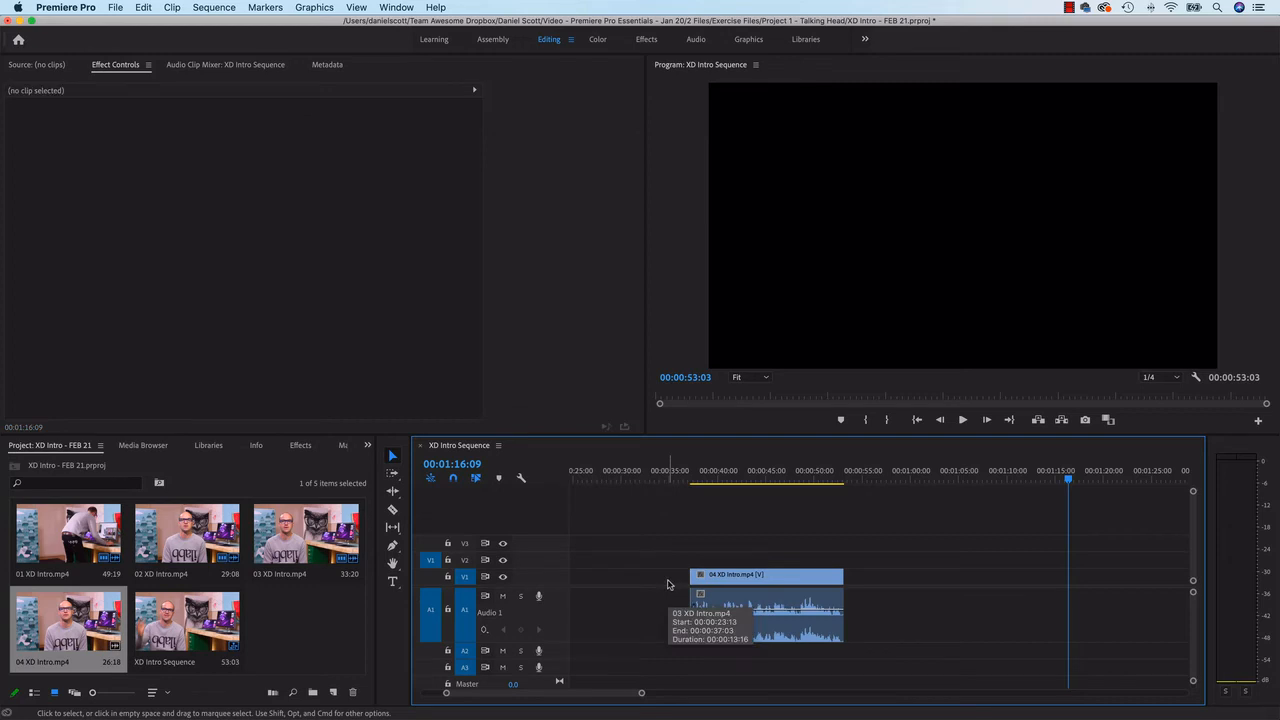
{"action": "key", "text": "super+z"}
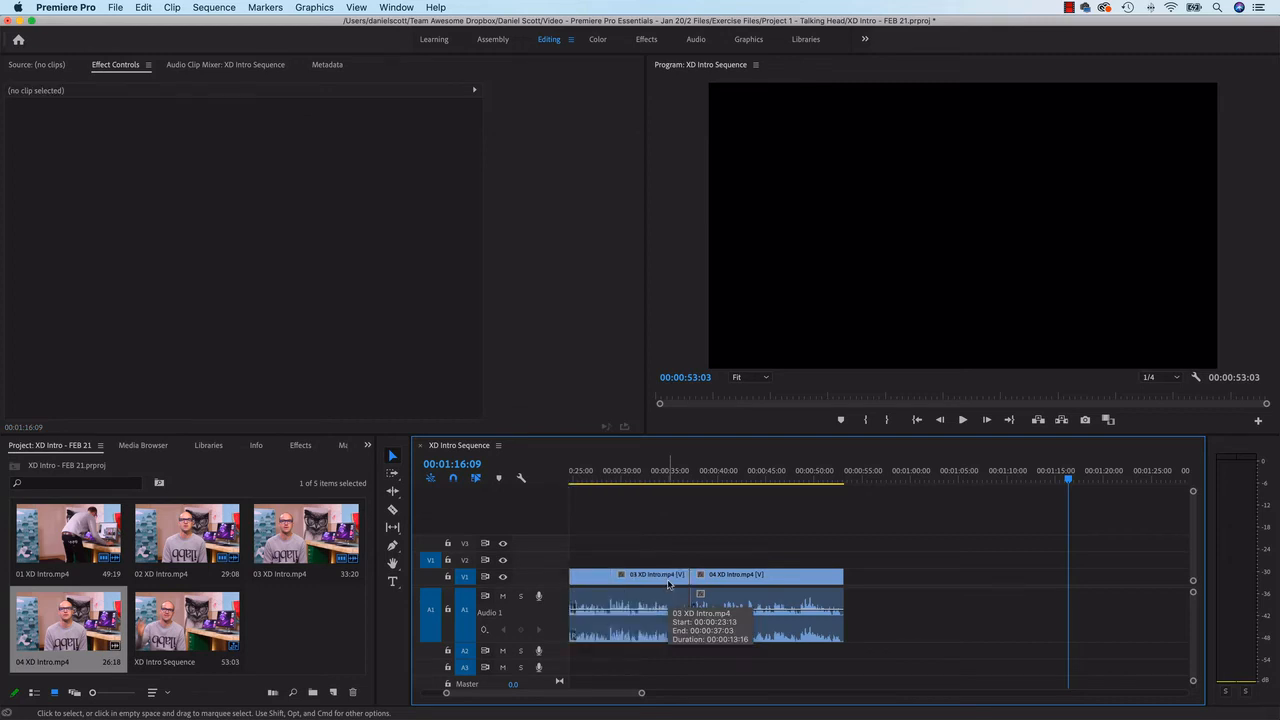
{"action": "scroll", "coordinate": [820, 550], "scroll_direction": "right", "scroll_amount": 2}
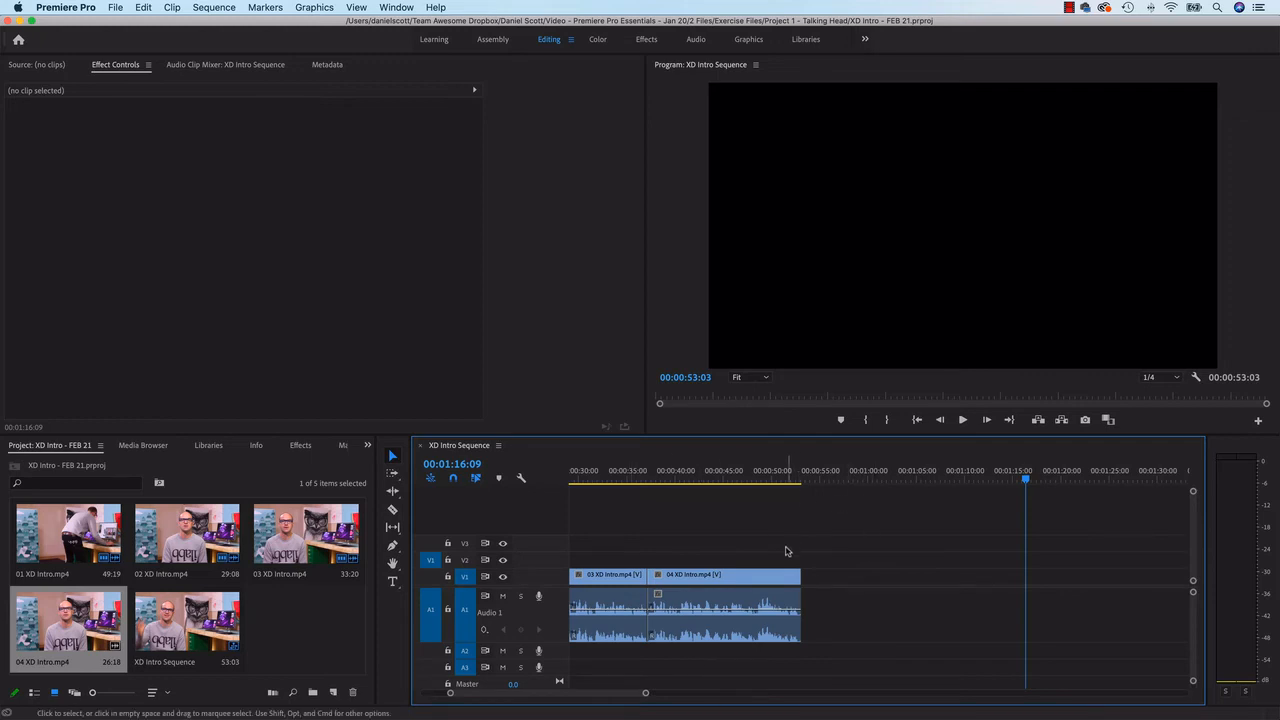
Switch to Finder and compare the video file sizes in the XD and Project 1 - Talking Head folders
{"action": "key", "text": "super+Tab"}
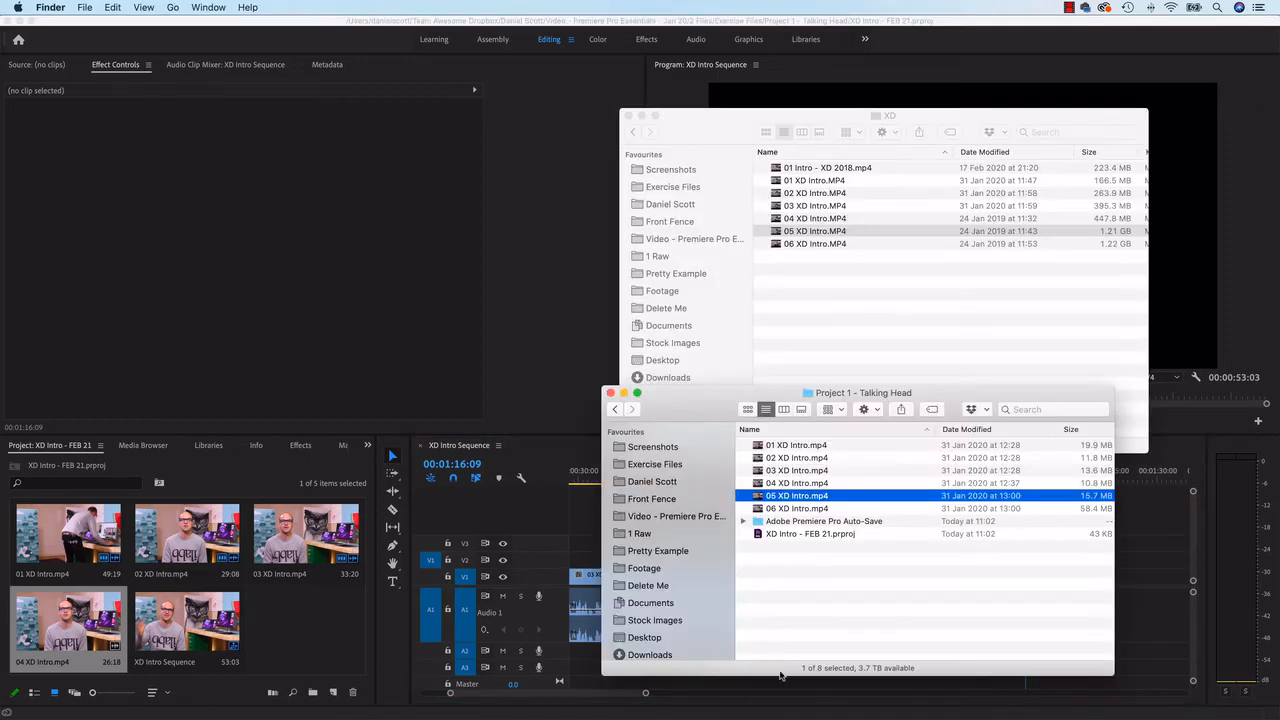
{"action": "left_click_drag", "start_coordinate": [722, 131], "coordinate": [684, 89]}
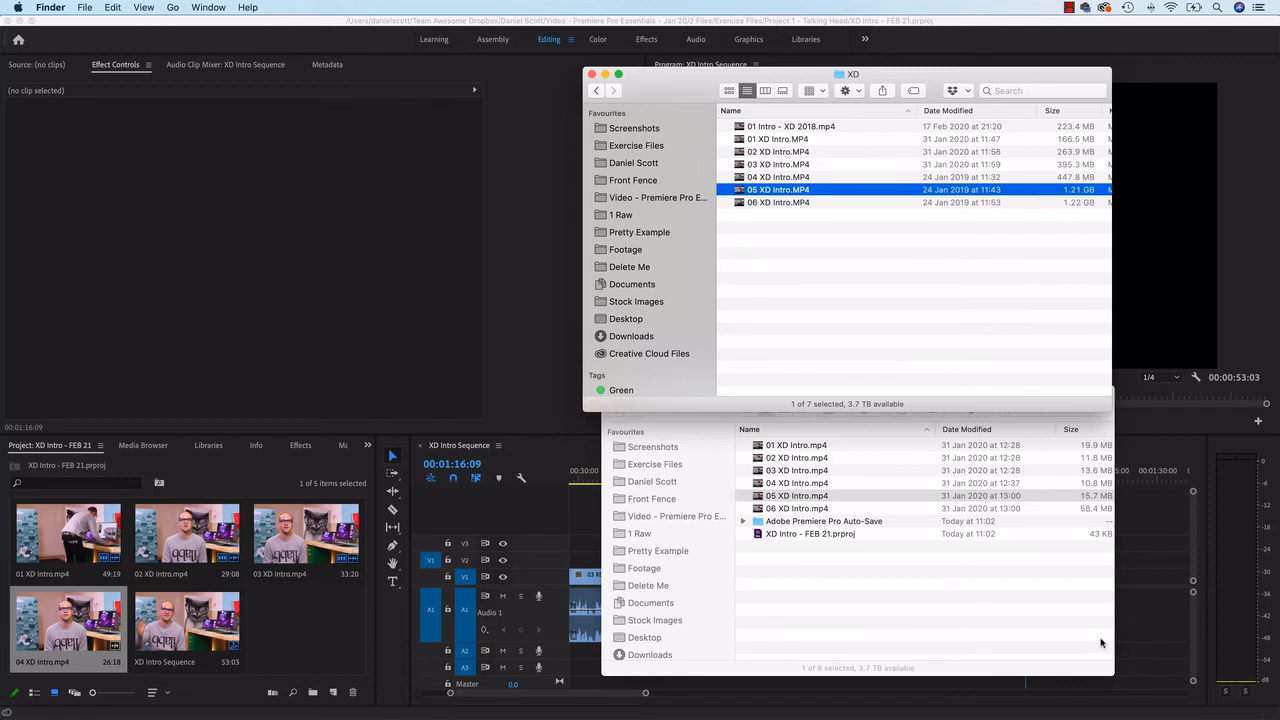
{"action": "left_click", "coordinate": [770, 598]}
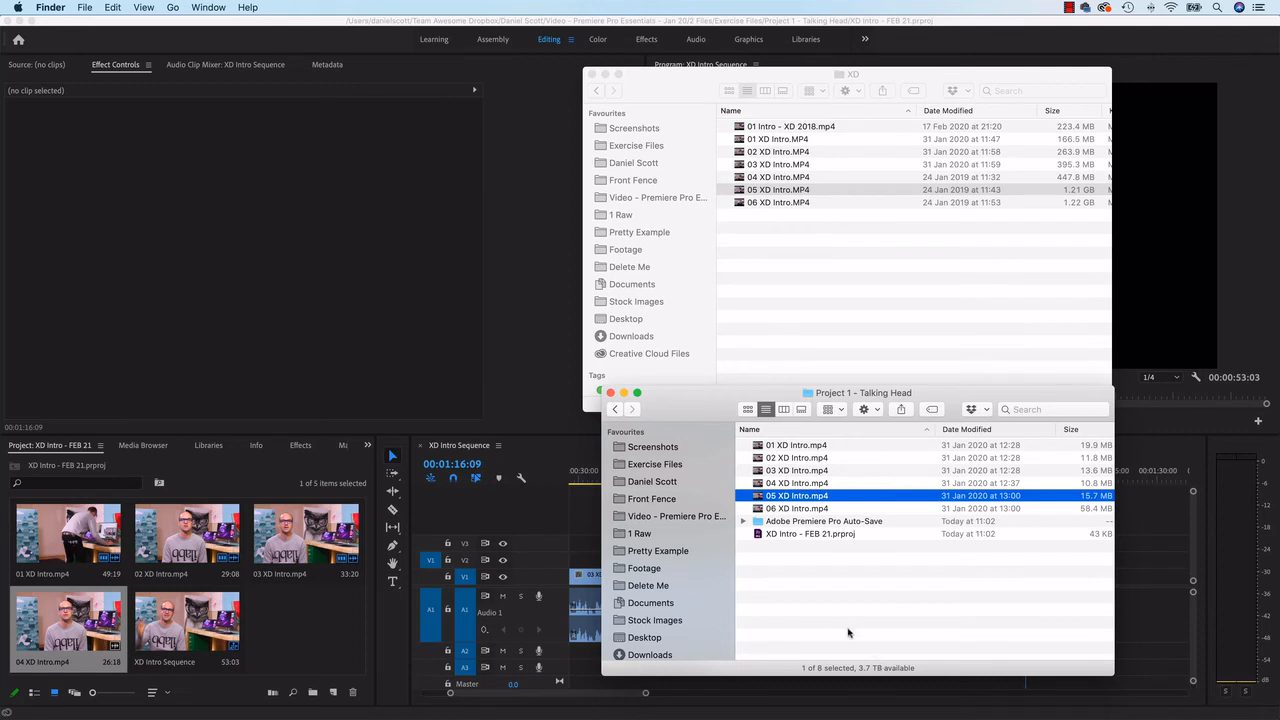
Compare the original 05 XD Intro.MP4 in the XD folder with its counterpart in the Project 1 - Talking Head folder
{"action": "left_click", "coordinate": [793, 189]}
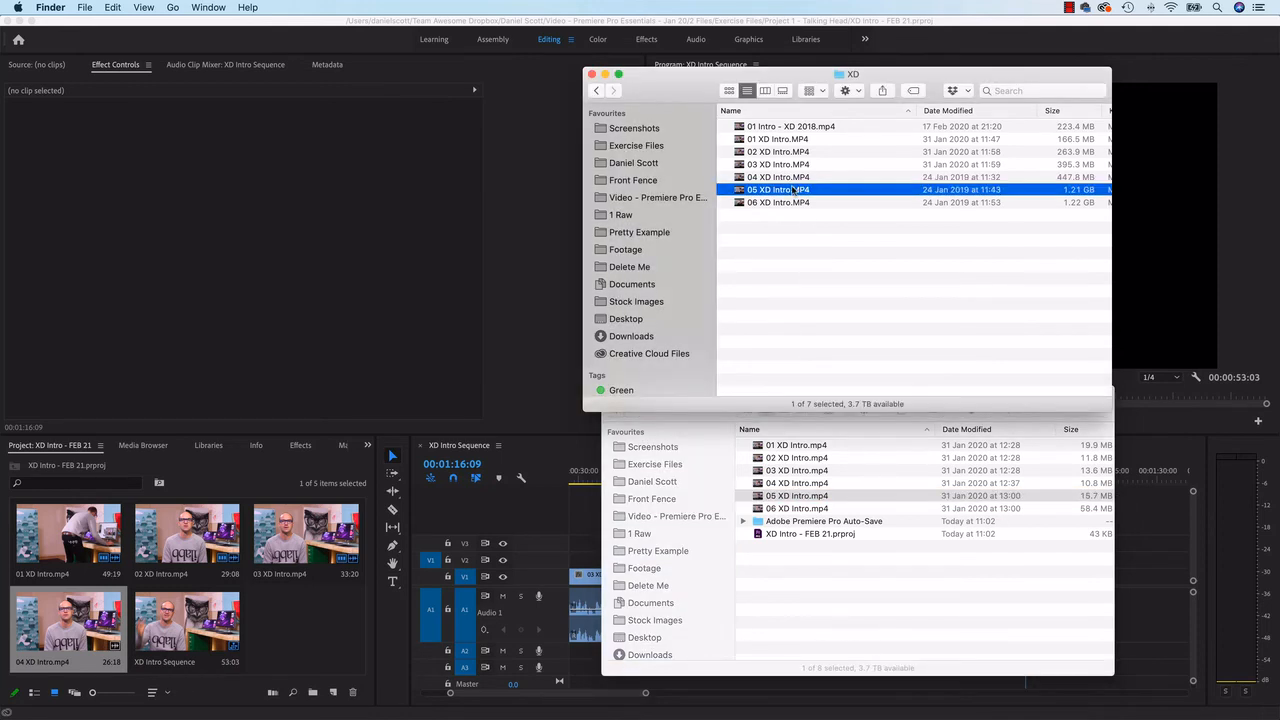
{"action": "left_click", "coordinate": [782, 512]}
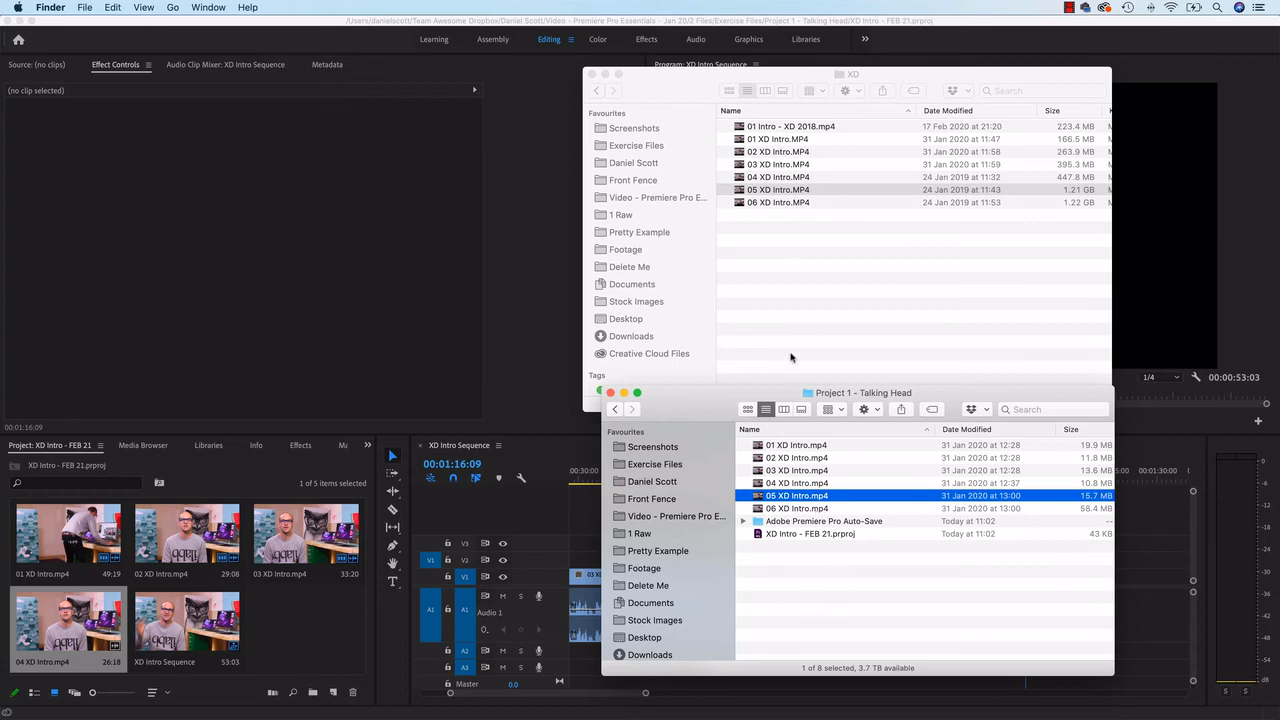
{"action": "left_click", "coordinate": [765, 269]}
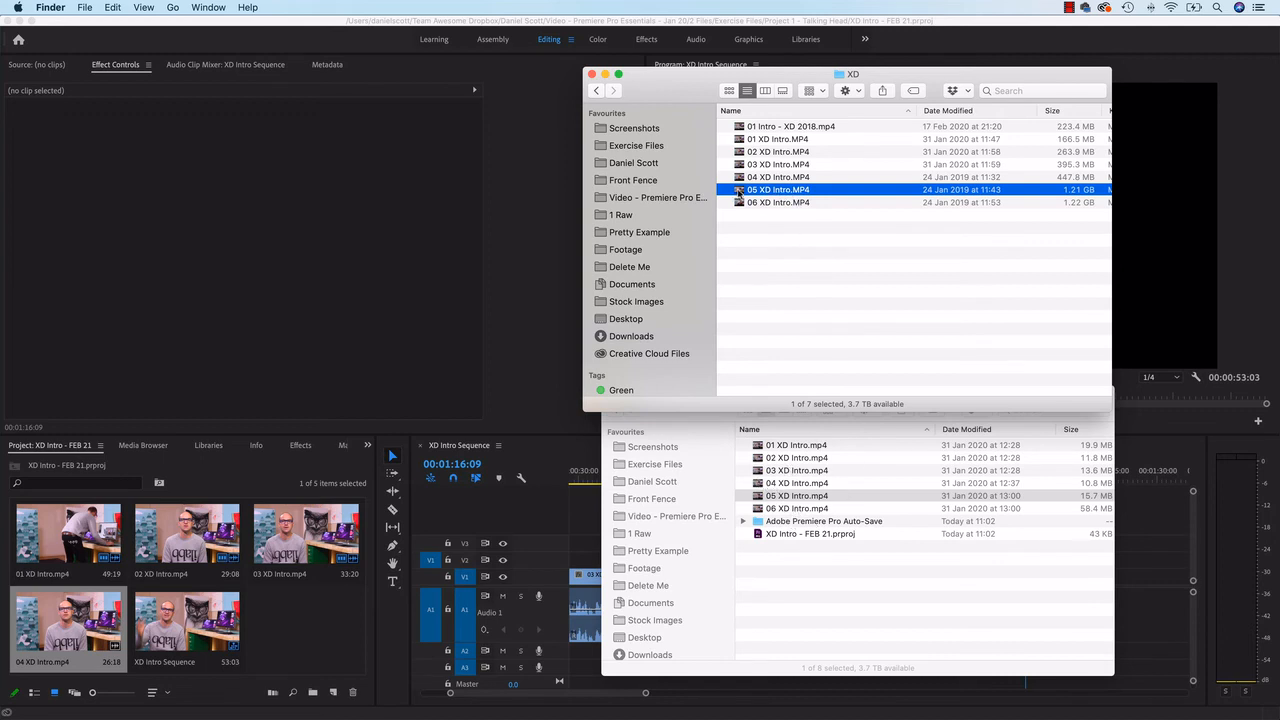
Open 05 XD Intro.MP4 from the XD folder in QuickTime Player, play and scrub through its later part, and close the video
{"action": "double_click", "coordinate": [739, 190]}
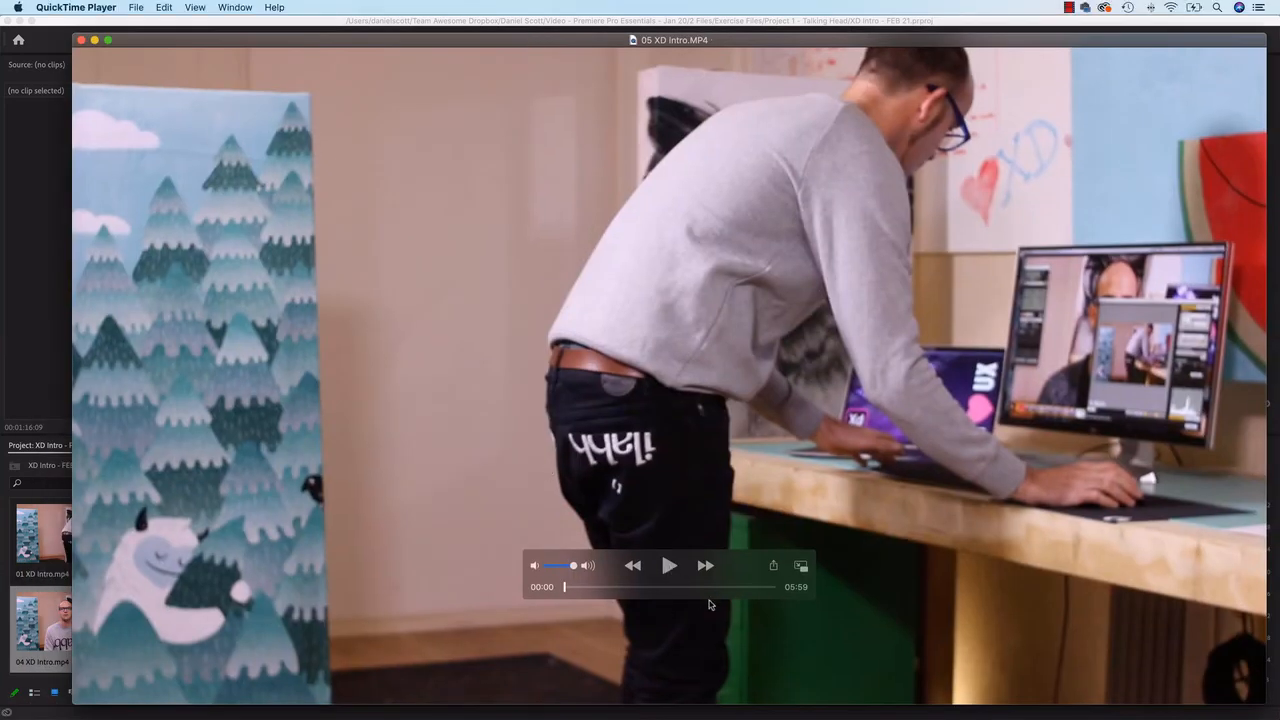
{"action": "left_click_drag", "start_coordinate": [746, 590], "coordinate": [758, 590]}
{"action": "key", "text": "space"}
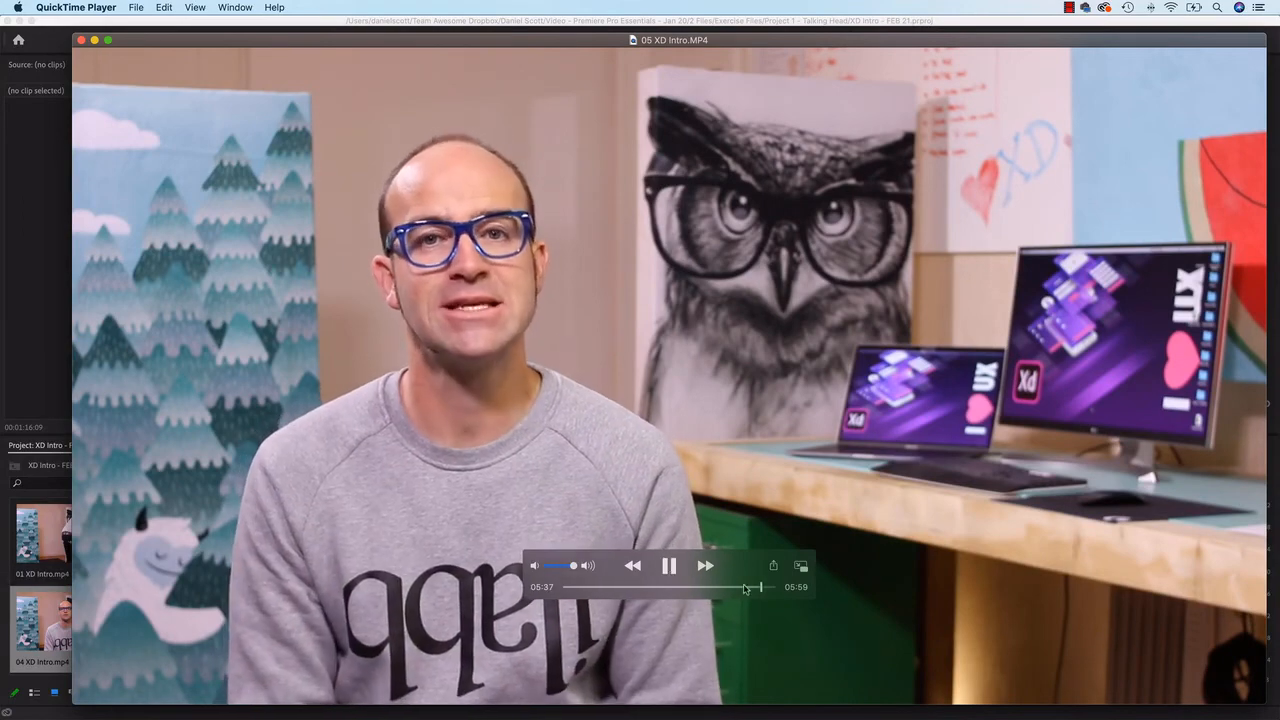
{"action": "left_click", "coordinate": [669, 567]}
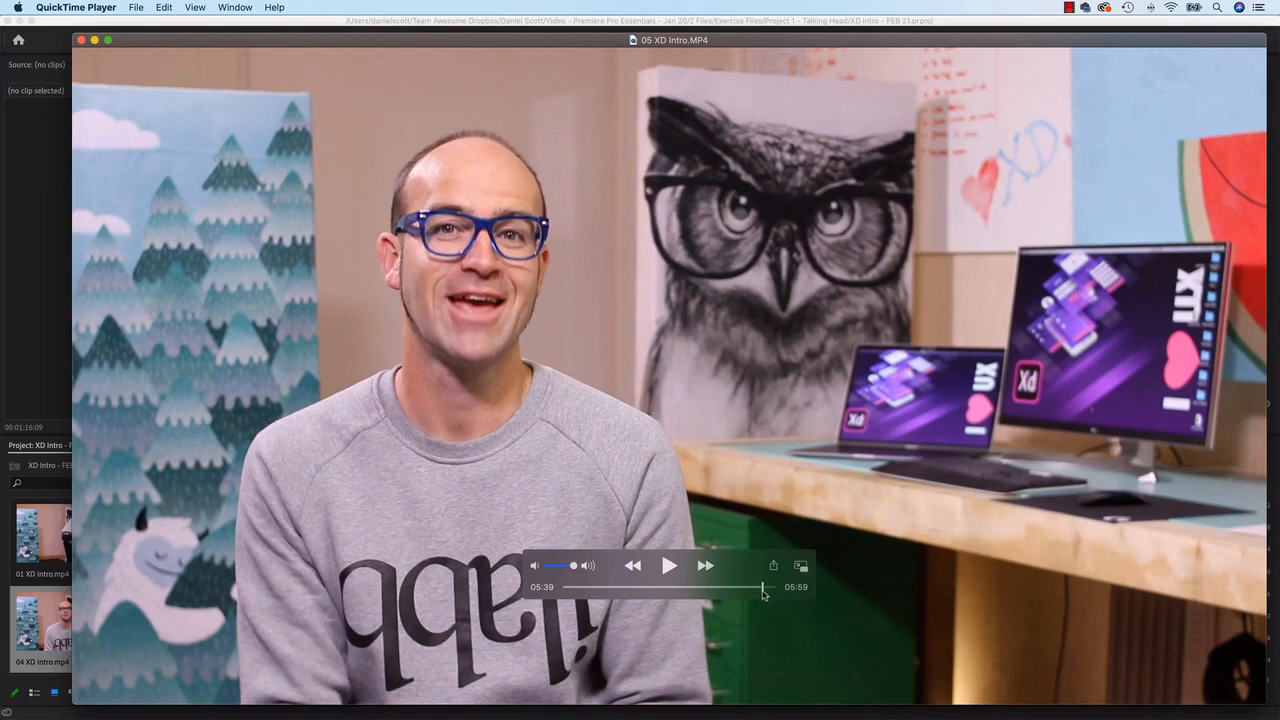
{"action": "left_click_drag", "start_coordinate": [762, 590], "coordinate": [683, 590]}
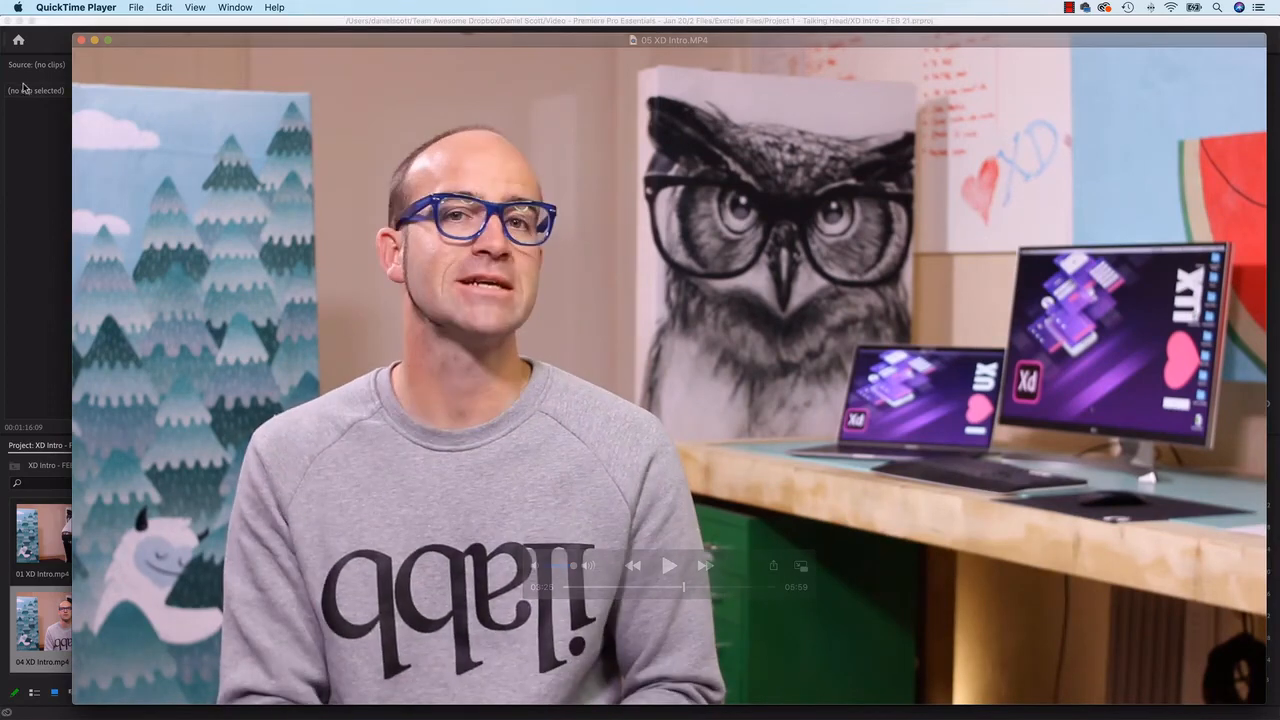
{"action": "left_click", "coordinate": [80, 41]}
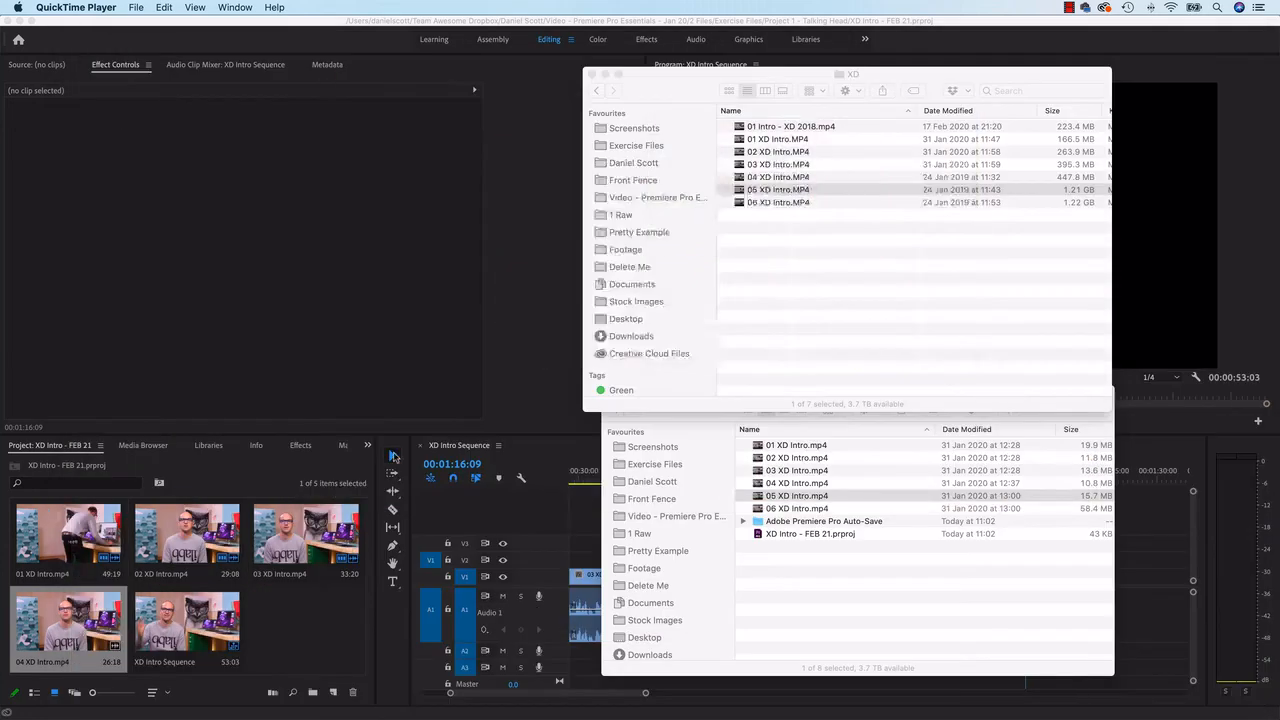
Switch back to Premiere Pro, scrub the XD Intro Sequence to 00:00:40:04, and open the 02 XD Intro clip in the Source monitor
{"action": "left_click", "coordinate": [809, 566]}
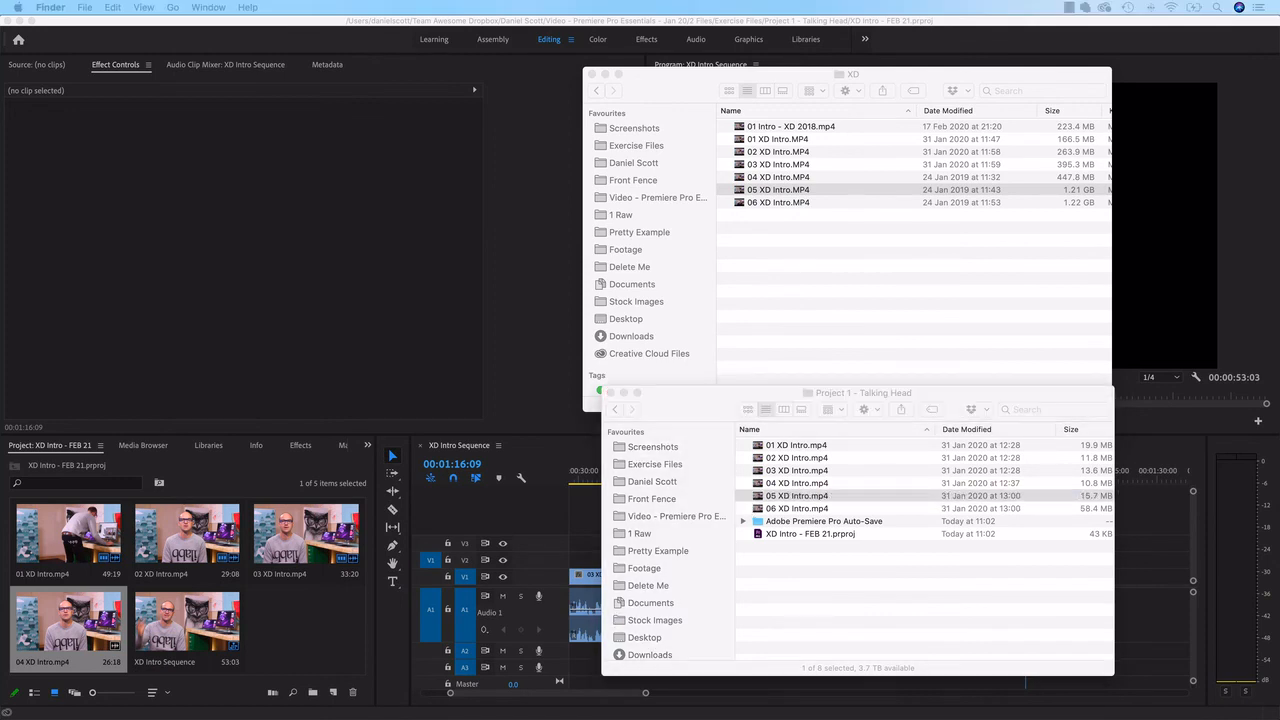
{"action": "left_click", "coordinate": [588, 490]}
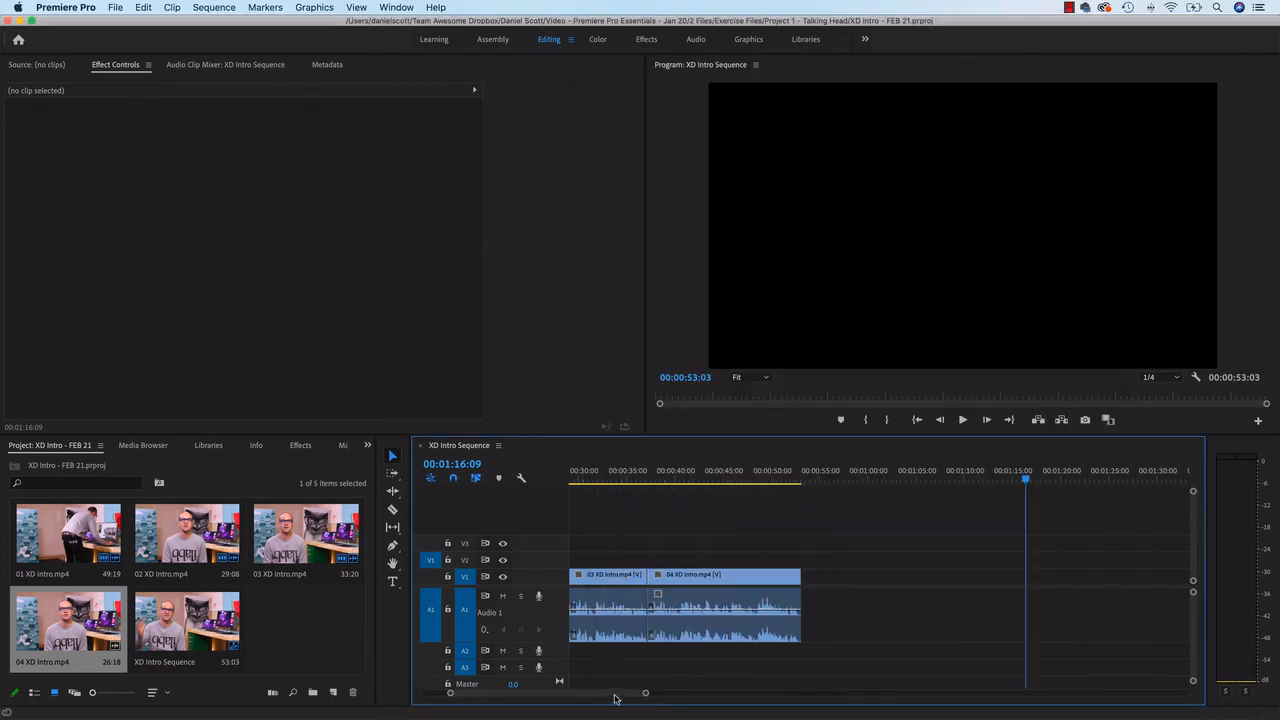
{"action": "left_click_drag", "start_coordinate": [600, 700], "coordinate": [578, 697]}
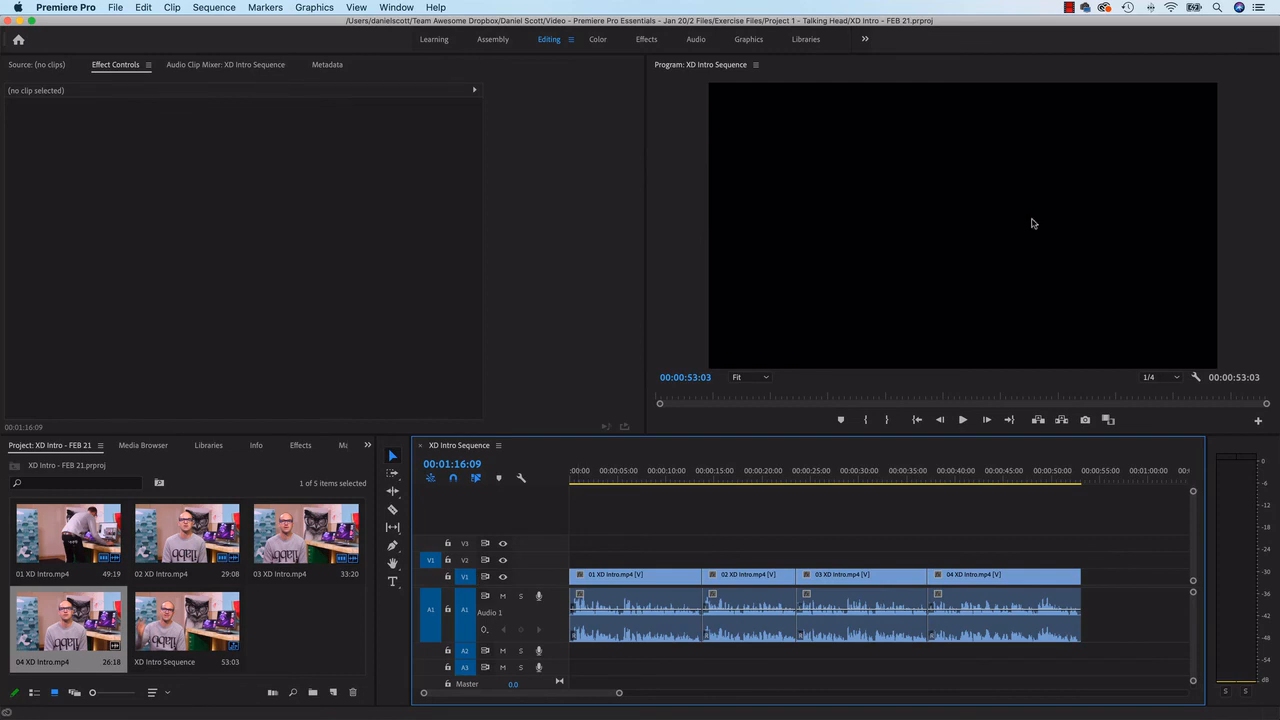
{"action": "left_click_drag", "start_coordinate": [806, 470], "coordinate": [959, 489]}
{"action": "double_click", "coordinate": [170, 542]}
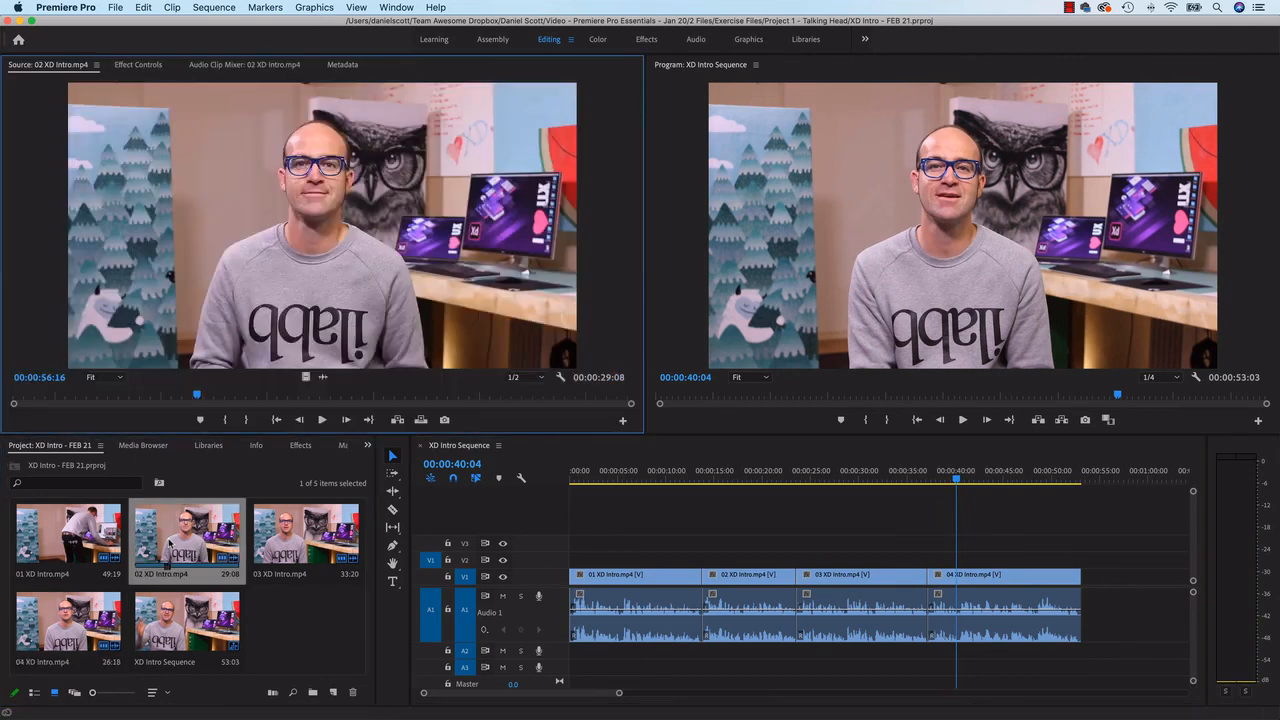